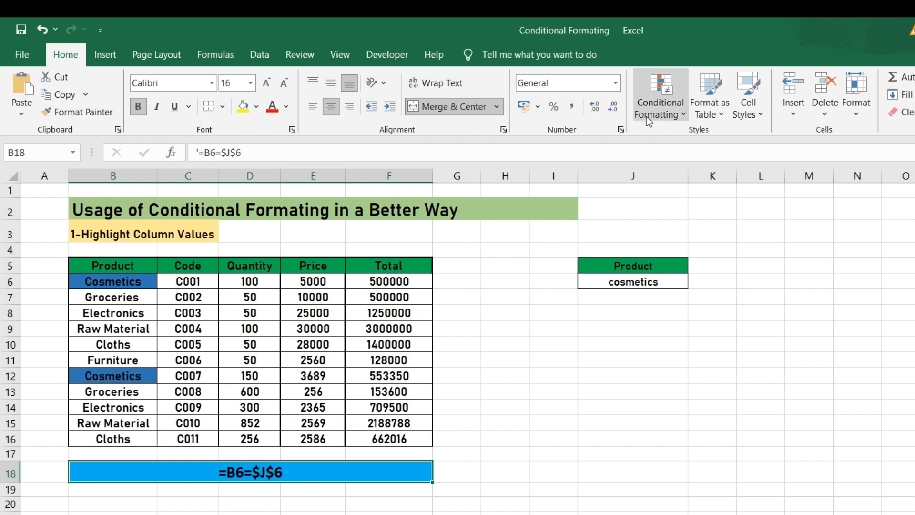
{"action": "left_click", "coordinate": [657, 108]}
{"action": "mouse_move", "coordinate": [692, 168]}
{"action": "mouse_move", "coordinate": [692, 227]}
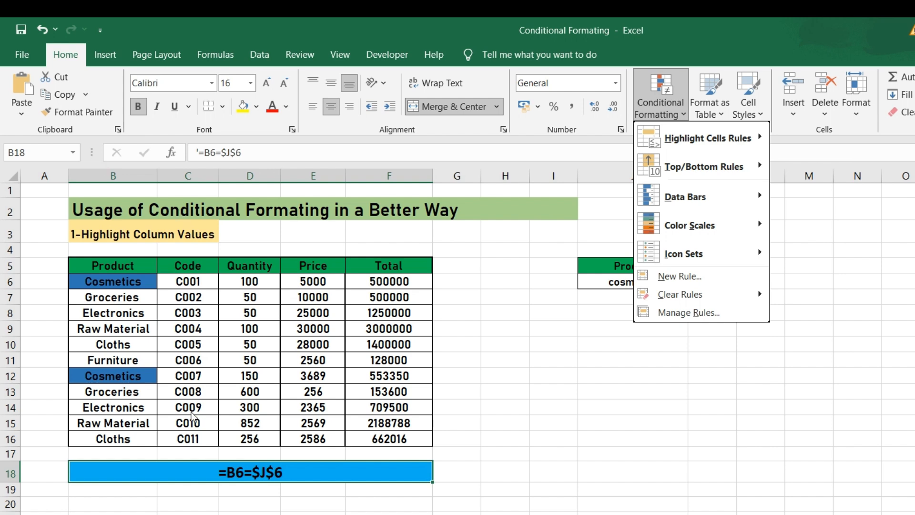
{"action": "left_click", "coordinate": [531, 424]}
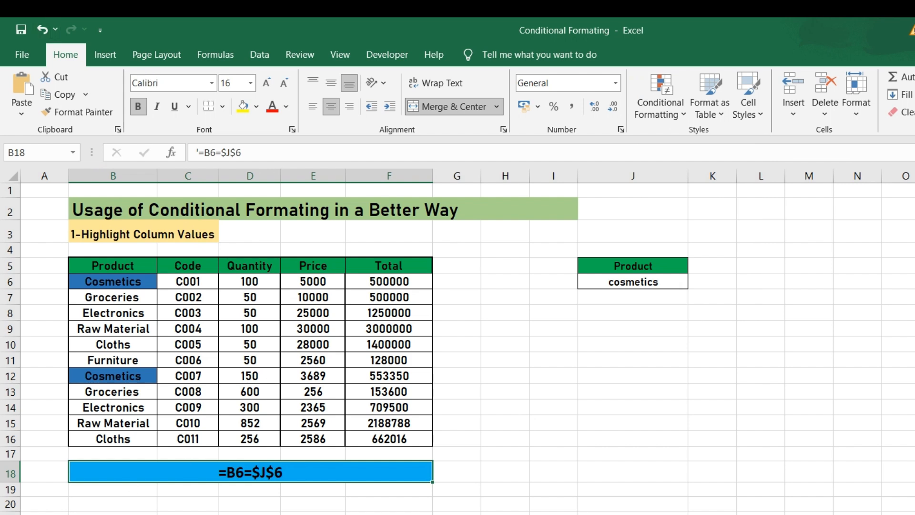
{"action": "left_click", "coordinate": [110, 285]}
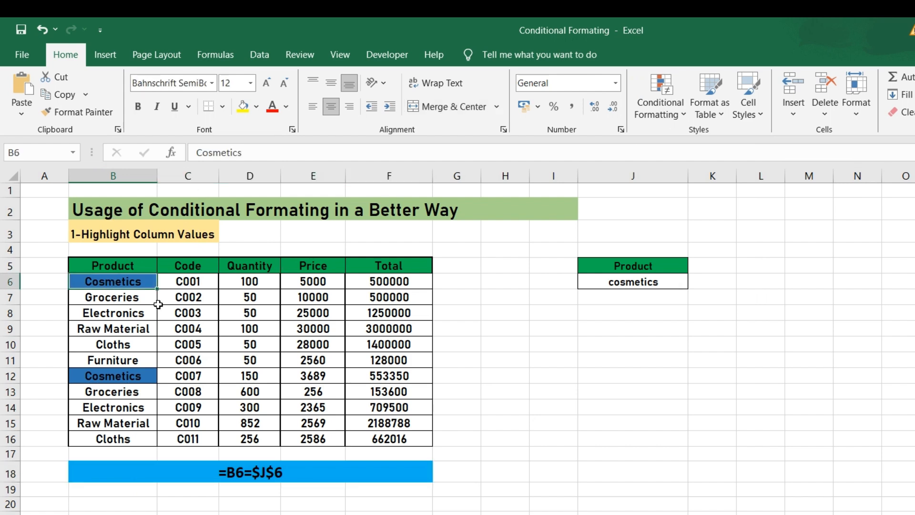
{"action": "left_click", "coordinate": [113, 374]}
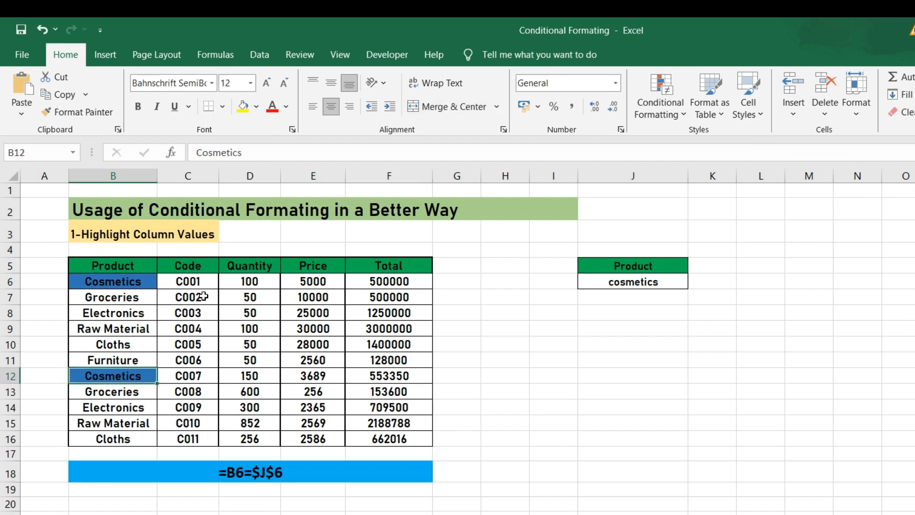
Change the lookup product in J6 of the Highlight Column Values sheet to electronics
{"action": "left_click", "coordinate": [608, 280]}
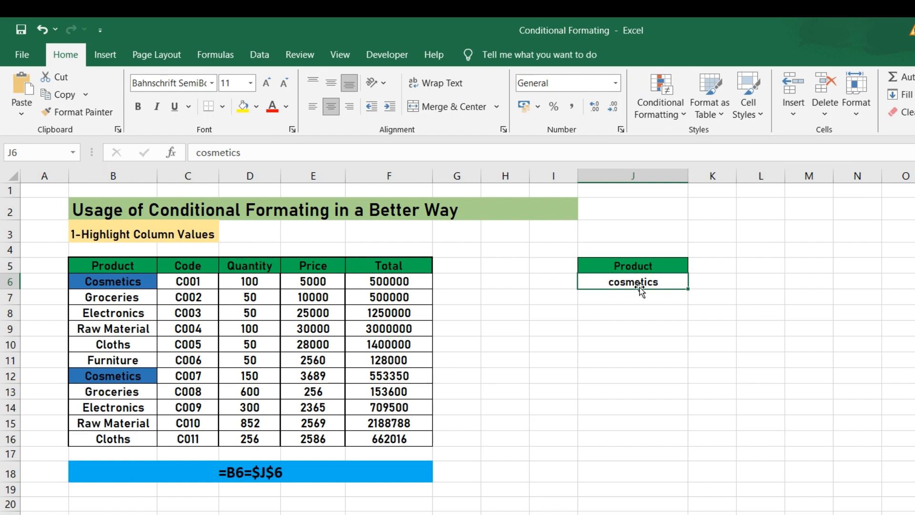
{"action": "type", "text": "elect"}
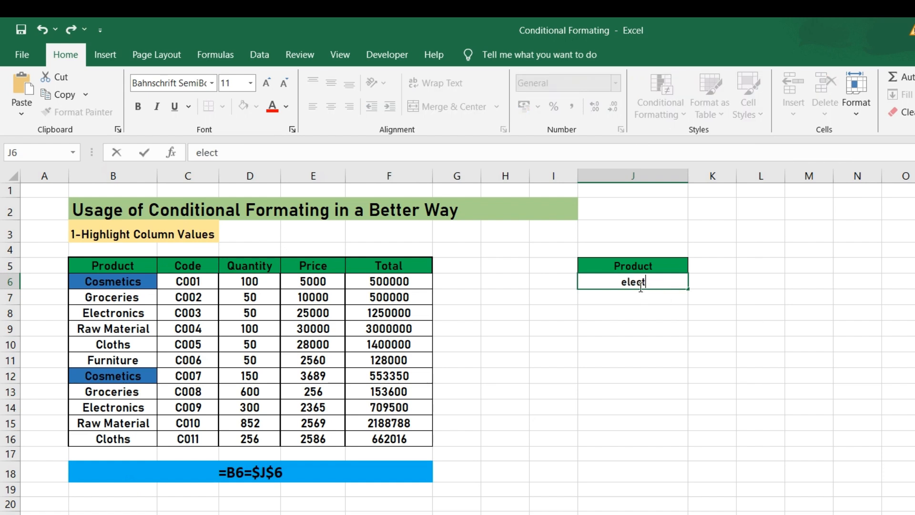
{"action": "type", "text": "ronics"}
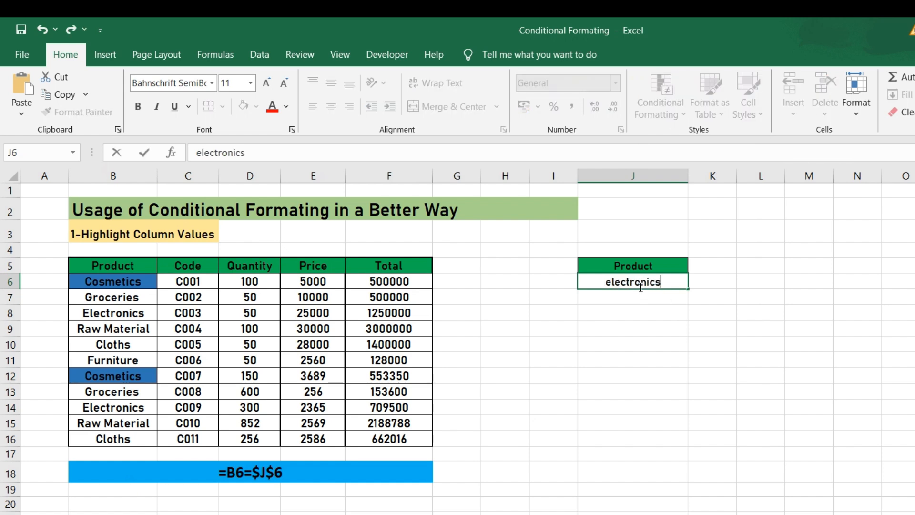
{"action": "key", "text": "Return"}
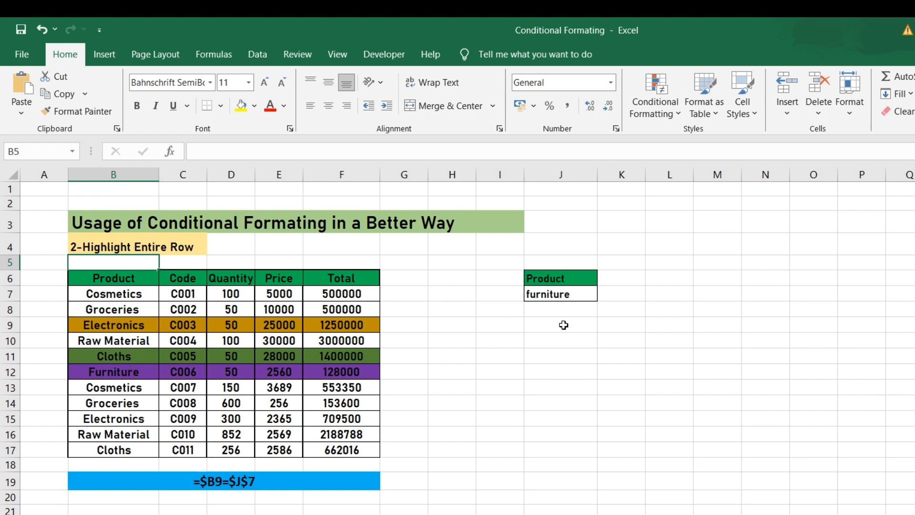
Enter cosmetics as the lookup product in J7 of the Highlight Entire Row sheet, correcting the misspelled entry
{"action": "left_click", "coordinate": [551, 294]}
{"action": "type", "text": "con"}
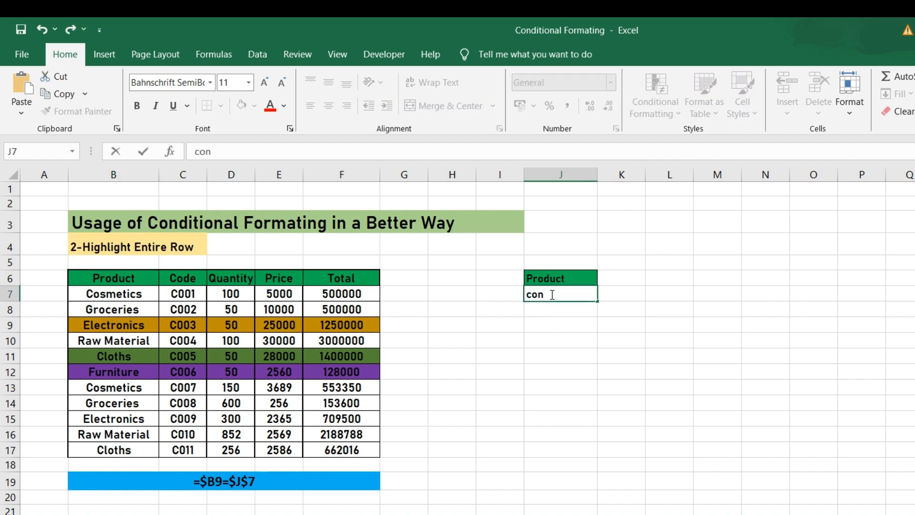
{"action": "key", "text": "BackSpace"}
{"action": "type", "text": "smetrics"}
{"action": "key", "text": "Return"}
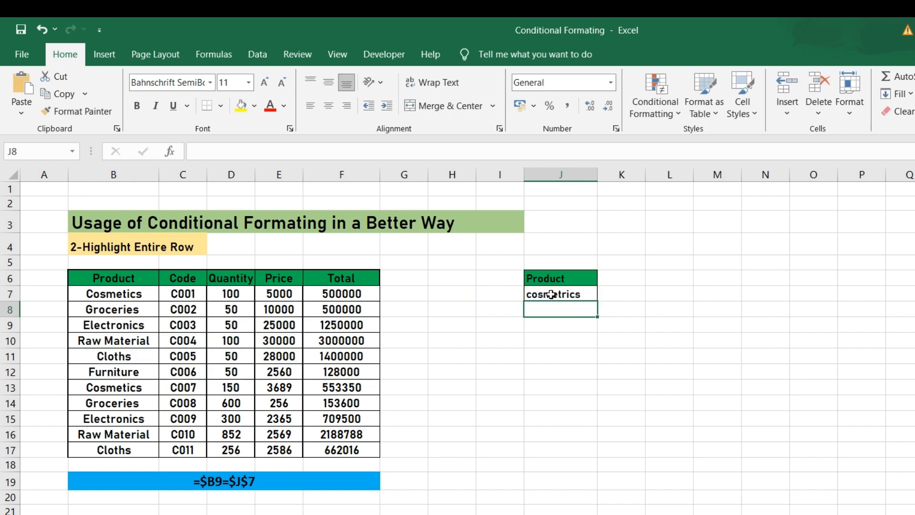
{"action": "left_click", "coordinate": [580, 296]}
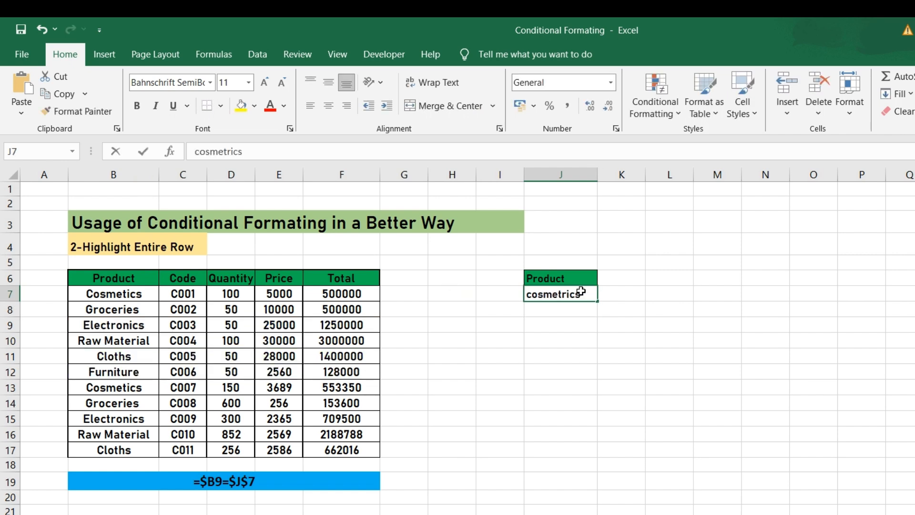
{"action": "double_click", "coordinate": [575, 292]}
{"action": "key", "text": "BackSpace"}
{"action": "key", "text": "Return"}
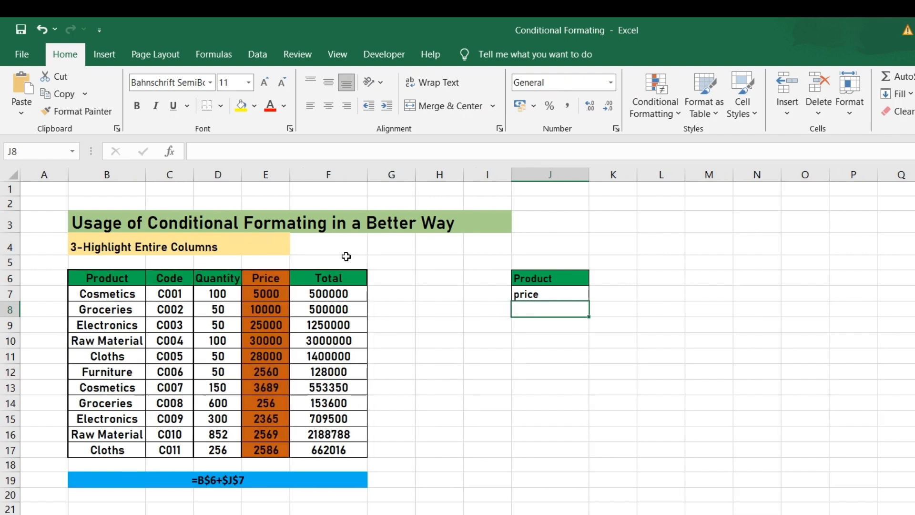
Test the formatting on the Highlight Entire Columns sheet by entering total and code in turn in J7
{"action": "left_click", "coordinate": [552, 294]}
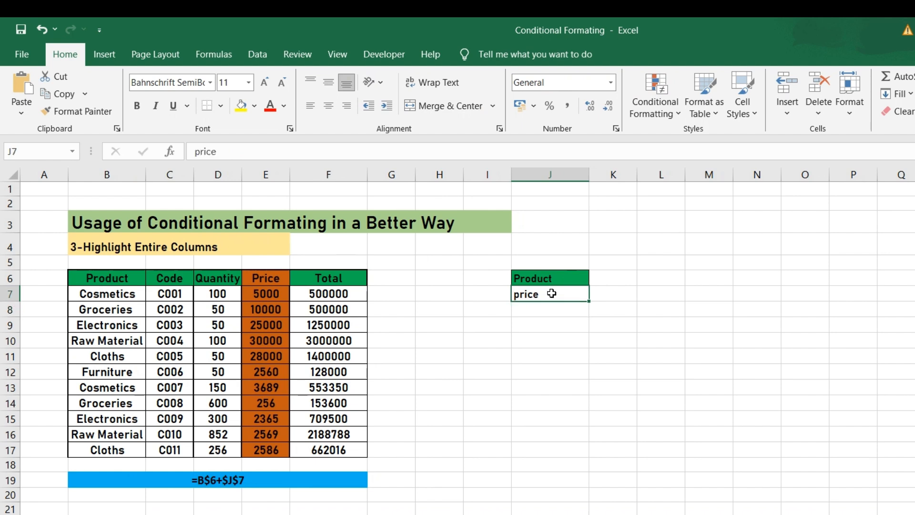
{"action": "type", "text": "total"}
{"action": "key", "text": "Return"}
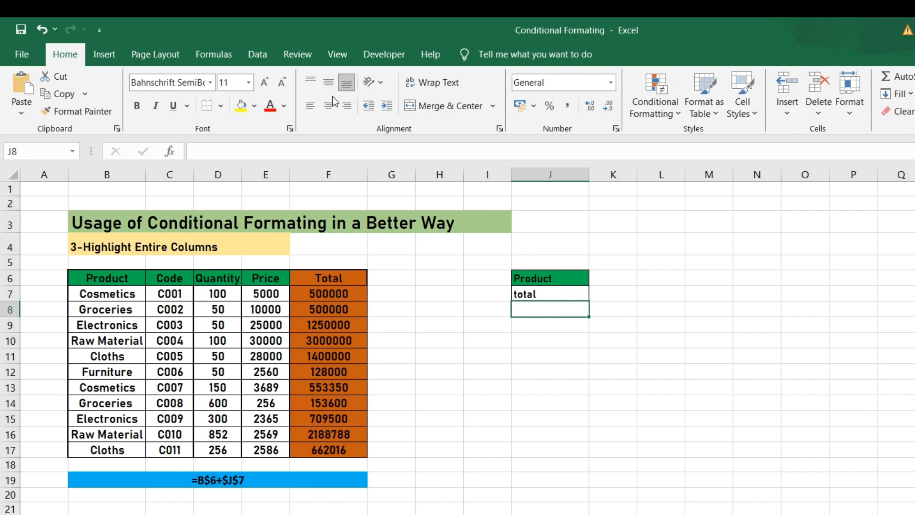
{"action": "left_click", "coordinate": [545, 295]}
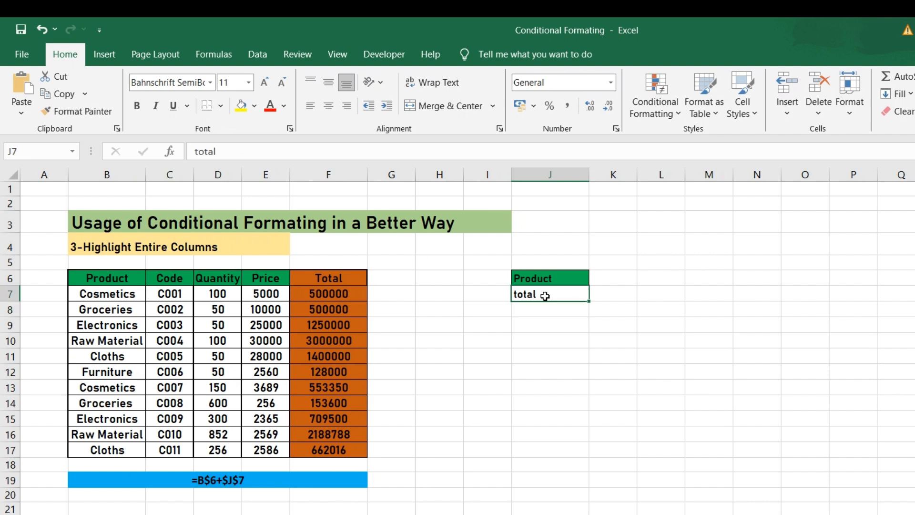
{"action": "type", "text": "code"}
{"action": "key", "text": "Return"}
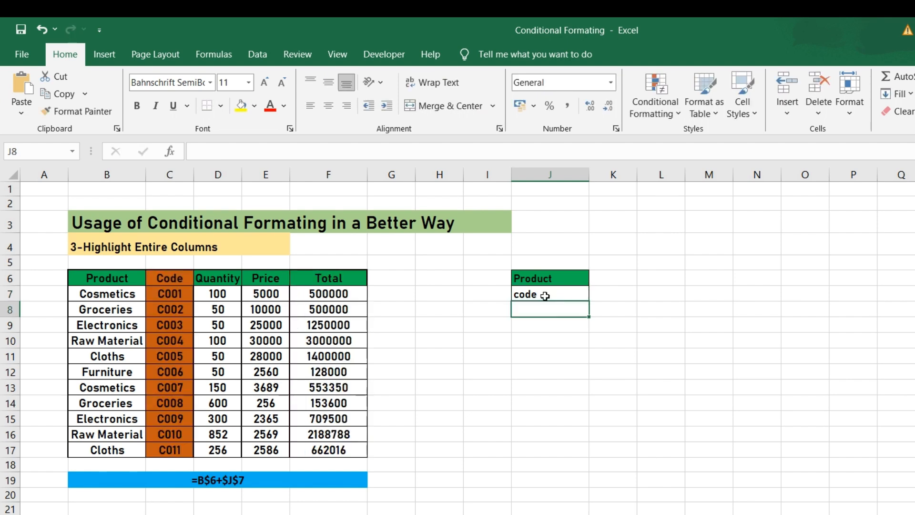
Set the lookup header in J7 of the Highlight Entire Columns sheet to product
{"action": "left_click", "coordinate": [550, 296]}
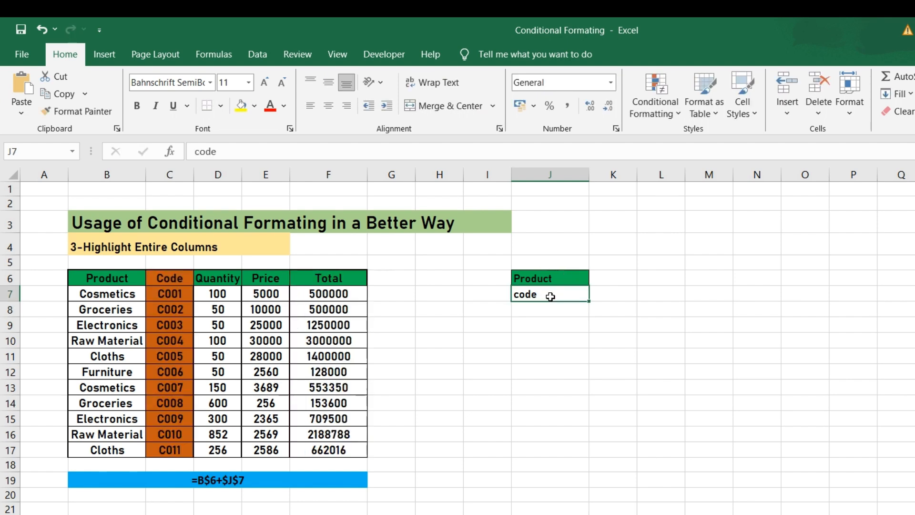
{"action": "type", "text": "produ"}
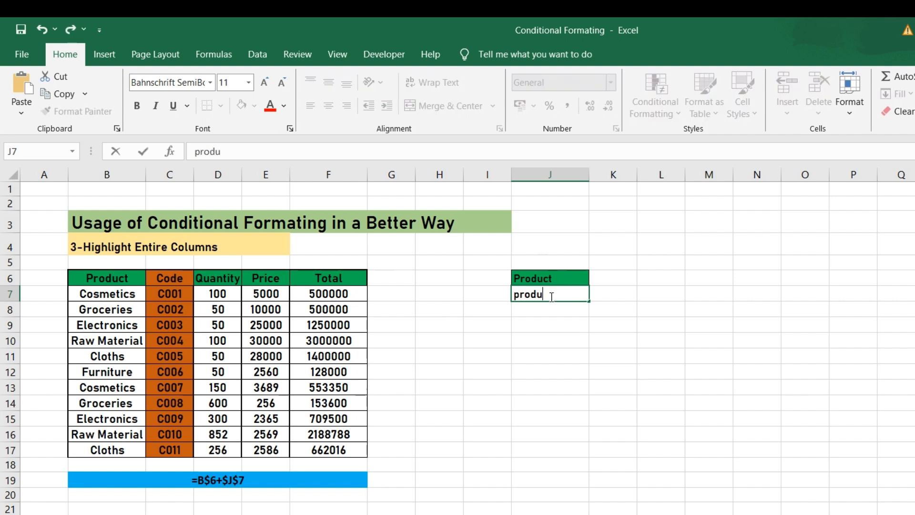
{"action": "type", "text": "ct"}
{"action": "key", "text": "Return"}
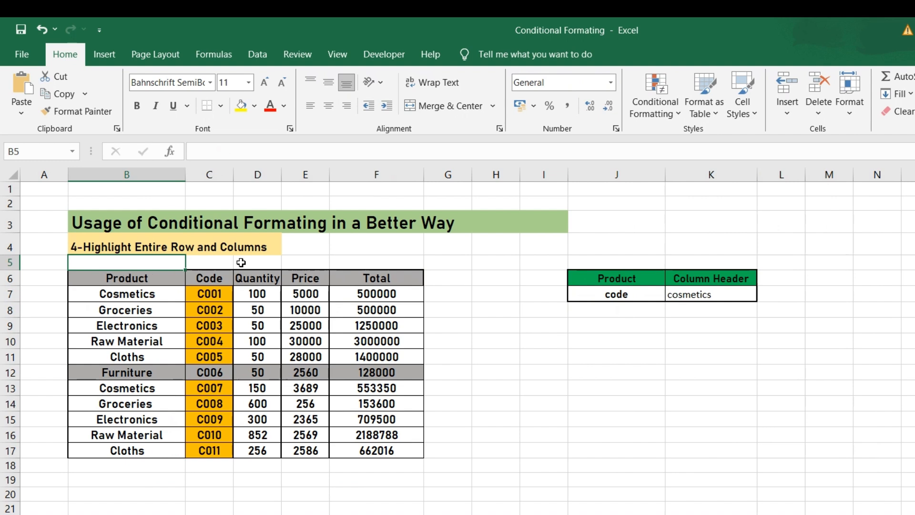
On the Highlight Entire Row and Columns sheet, set J7 to quantity and K7 to raw material
{"action": "left_click", "coordinate": [620, 298]}
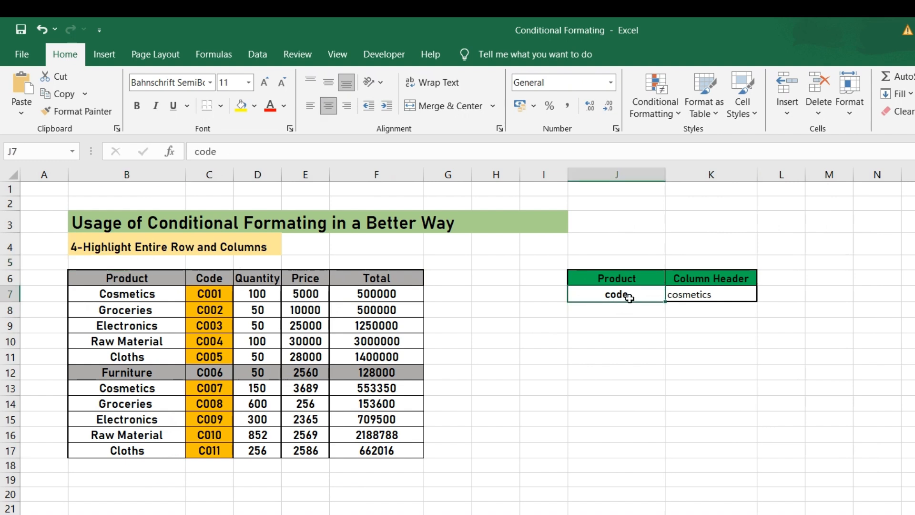
{"action": "type", "text": "quantity"}
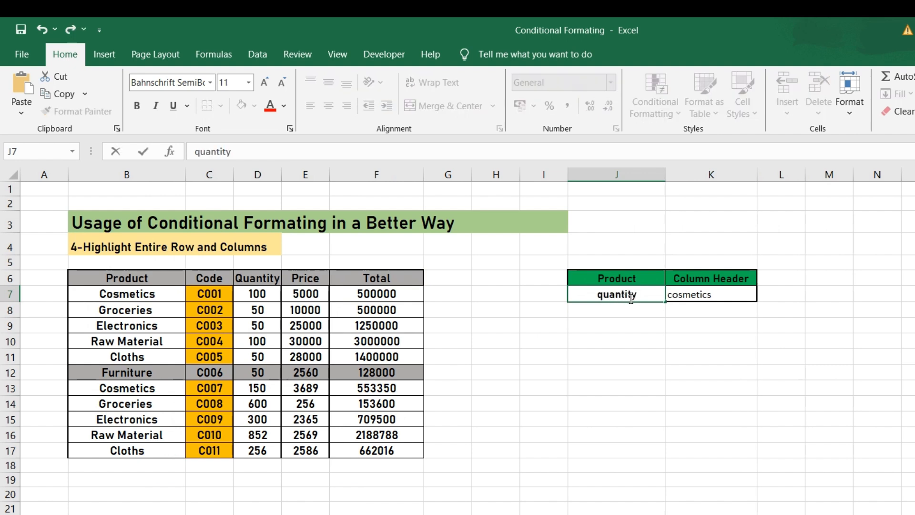
{"action": "key", "text": "Return"}
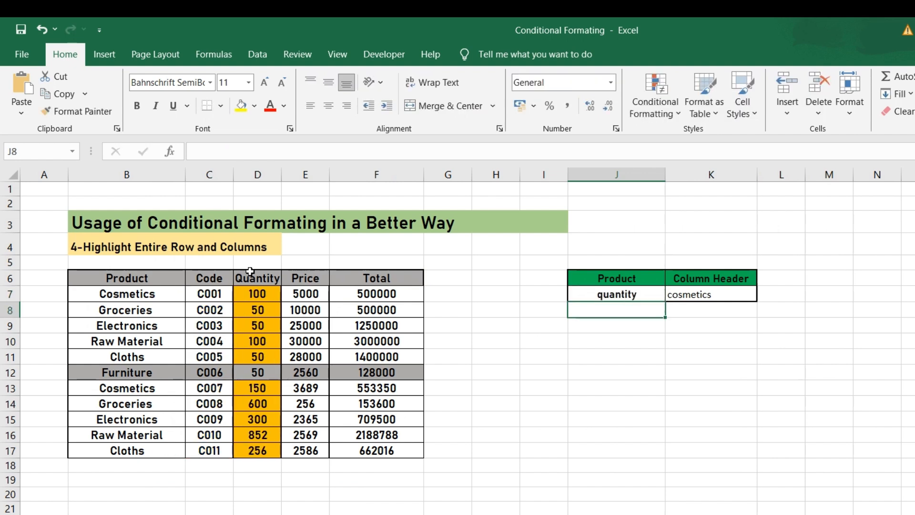
{"action": "left_click", "coordinate": [708, 295]}
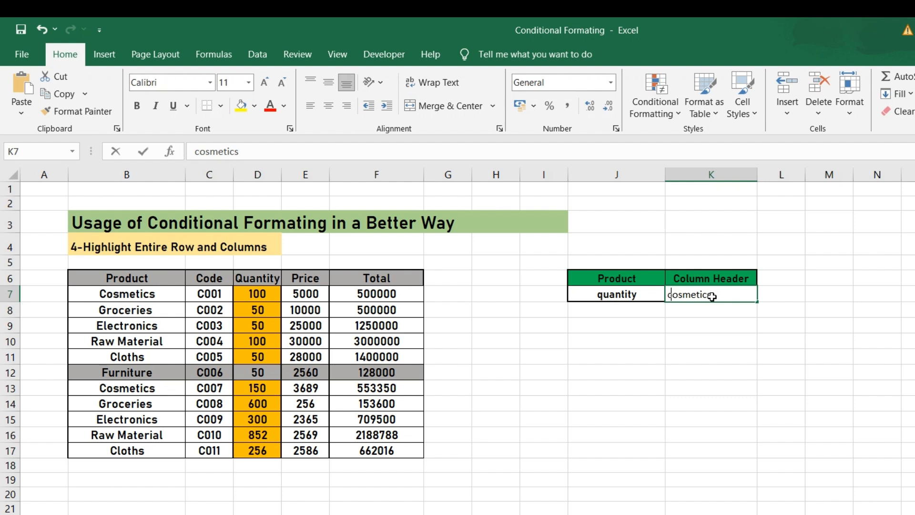
{"action": "type", "text": "raw material"}
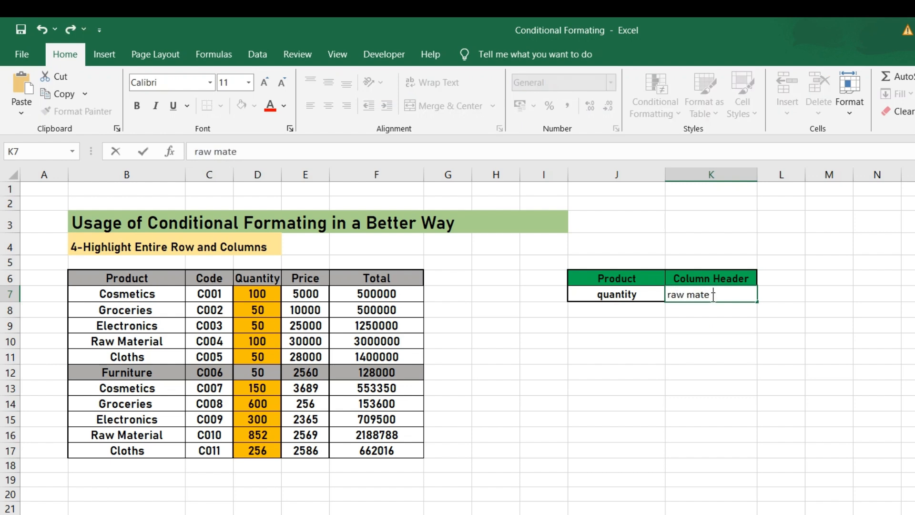
{"action": "key", "text": "Return"}
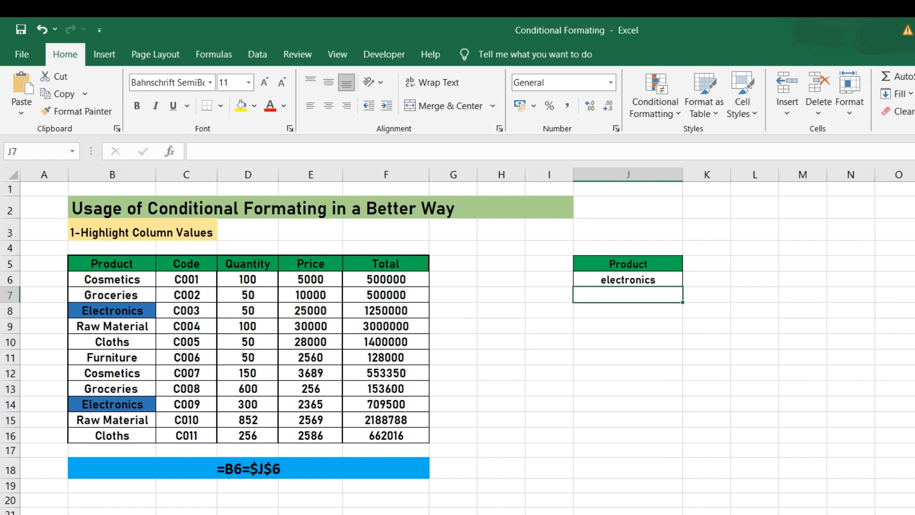
Select the product names in B6:B16 of the Highlight Column Values sheet and start a new conditional formatting rule
{"action": "left_click_drag", "start_coordinate": [119, 279], "coordinate": [132, 433]}
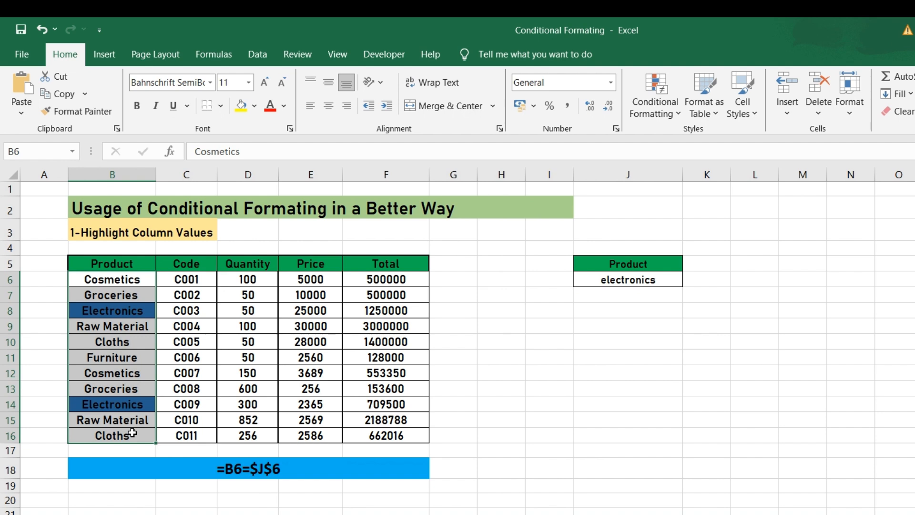
{"action": "key", "text": "ctrl+v"}
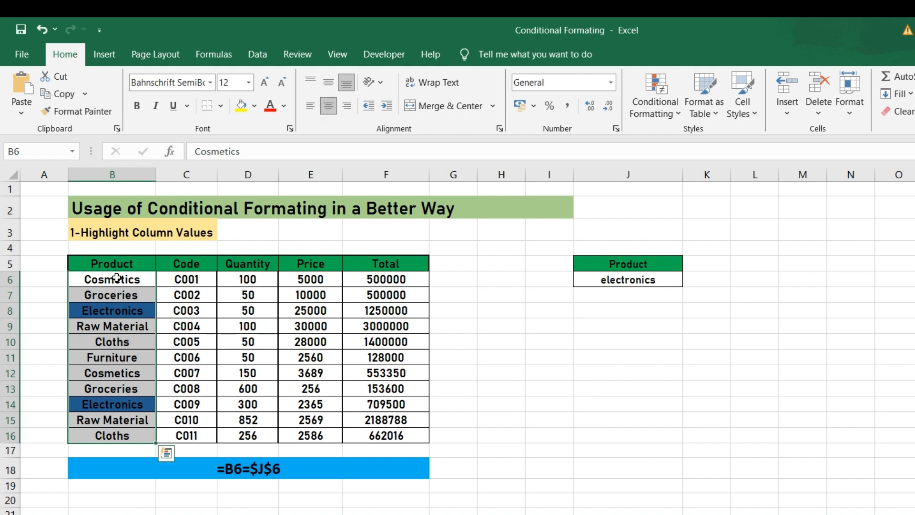
{"action": "left_click", "coordinate": [120, 293]}
{"action": "left_click_drag", "start_coordinate": [117, 278], "coordinate": [138, 441]}
{"action": "key", "text": "ctrl+v"}
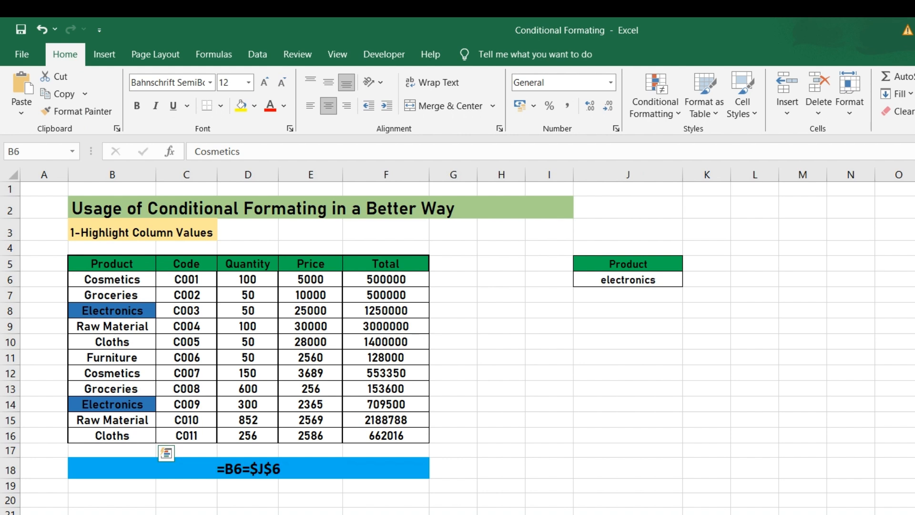
{"action": "left_click", "coordinate": [649, 105]}
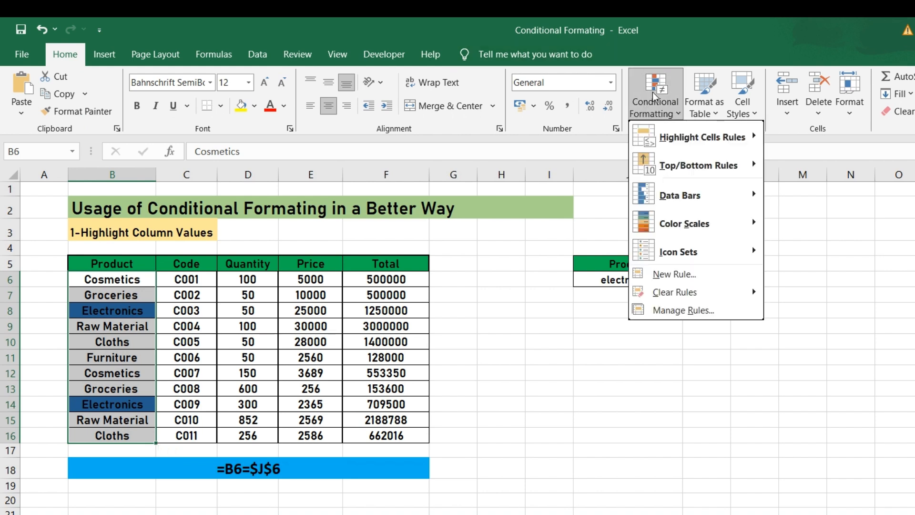
{"action": "left_click", "coordinate": [665, 275]}
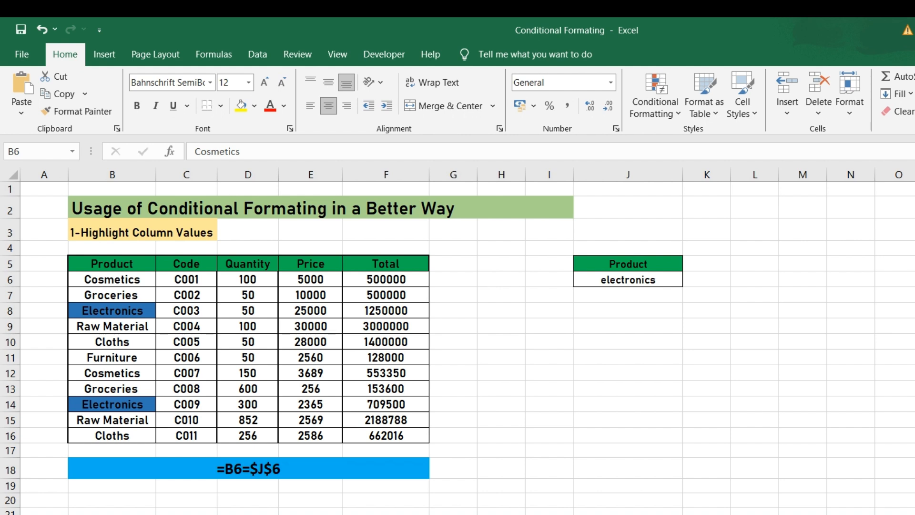
{"action": "key", "text": "ctrl+shift+Down"}
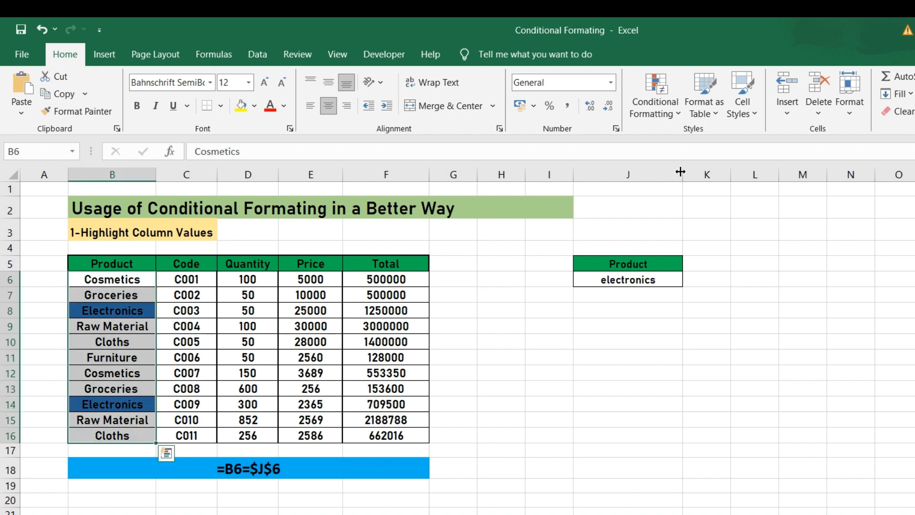
{"action": "left_click", "coordinate": [644, 103]}
{"action": "left_click", "coordinate": [658, 272]}
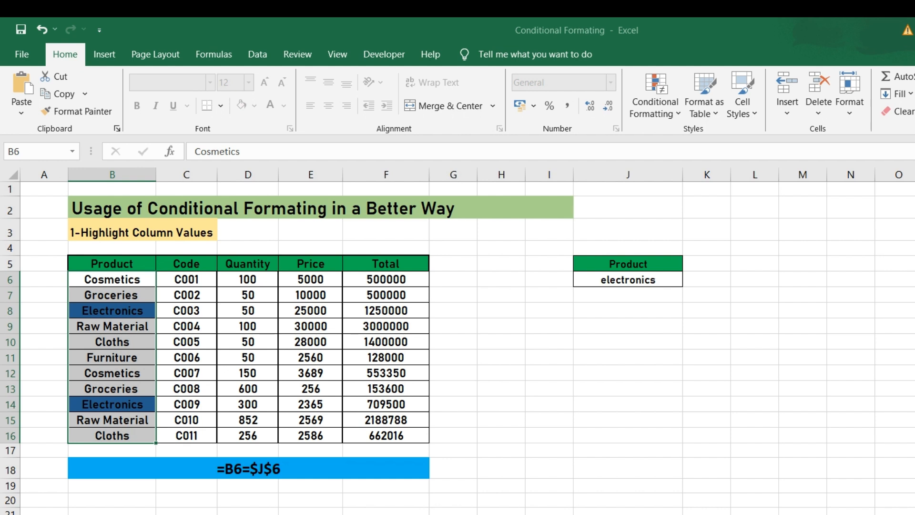
Enter the rule formula =B6=$J$6 for the product names and apply it with a purple fill
{"action": "key", "text": "ctrl+z"}
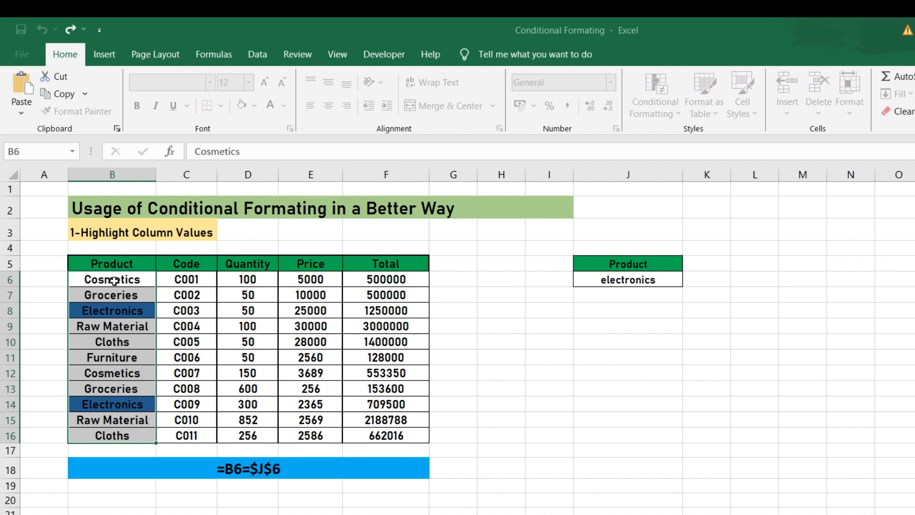
{"action": "key", "text": "ctrl+c"}
{"action": "key", "text": "F4"}
{"action": "key", "text": "F4"}
{"action": "key", "text": "F4"}
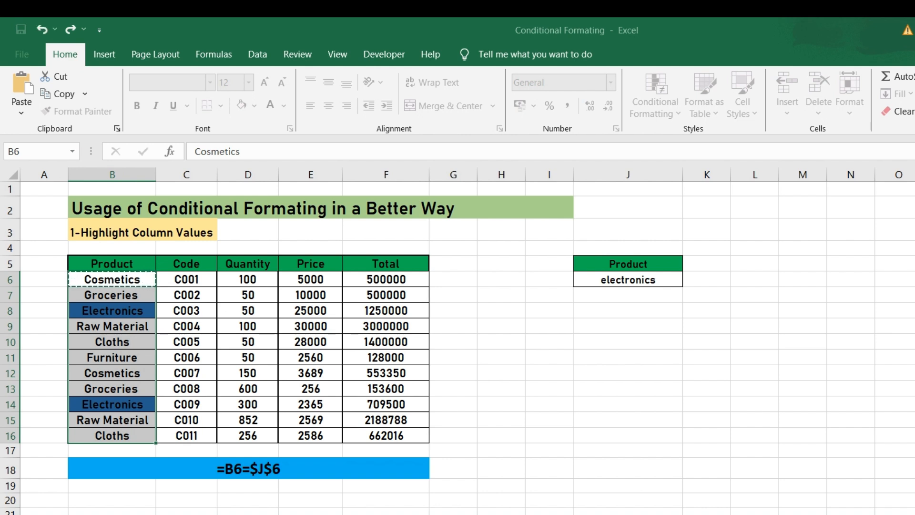
{"action": "type", "text": "="}
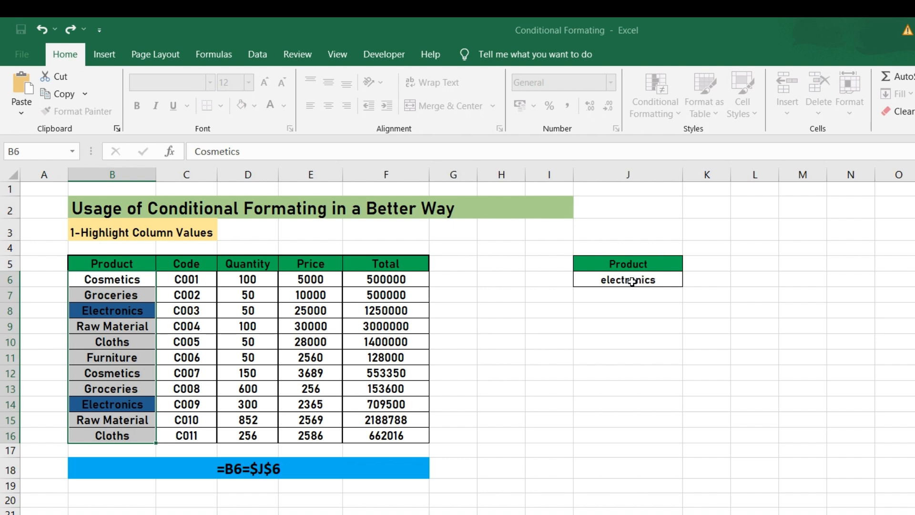
{"action": "left_click", "coordinate": [631, 281]}
{"action": "key", "text": "ctrl+c"}
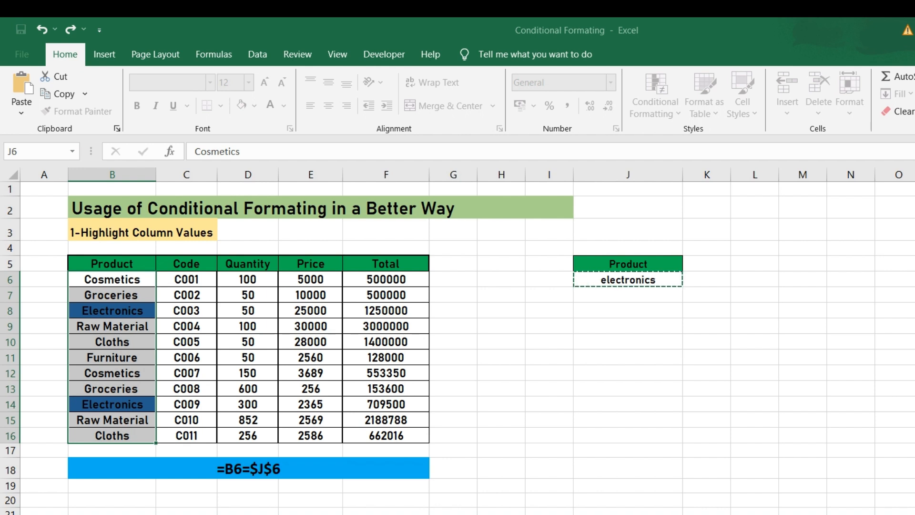
{"action": "key", "text": "Return"}
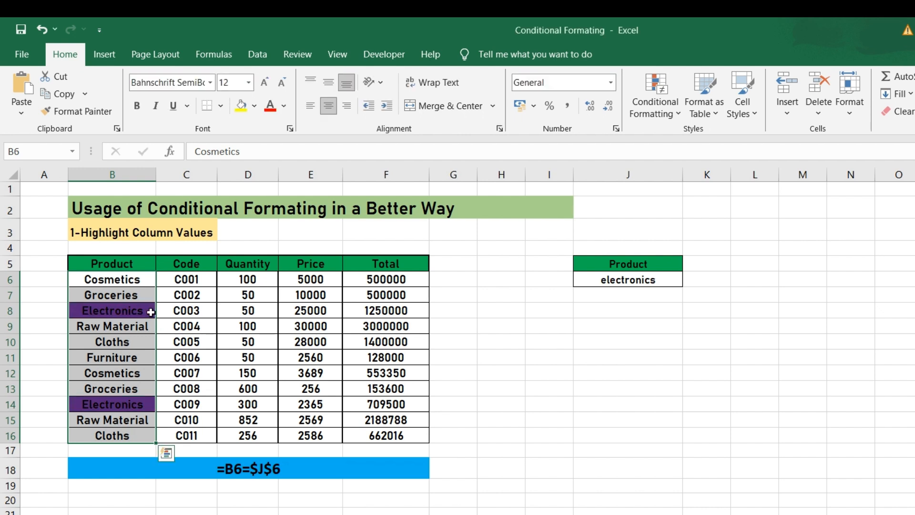
Set the lookup product in J6 of the Highlight Column Values sheet to cosmetics
{"action": "left_click", "coordinate": [613, 277]}
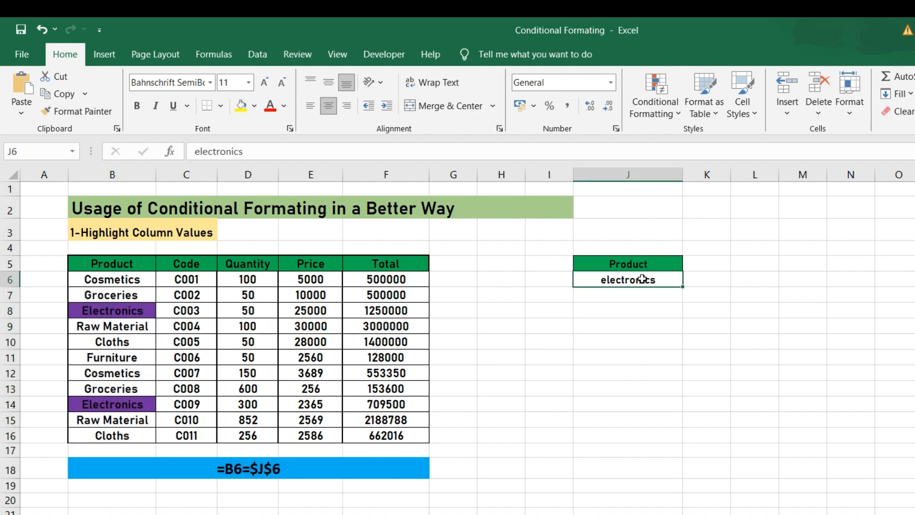
{"action": "type", "text": "cosmetr"}
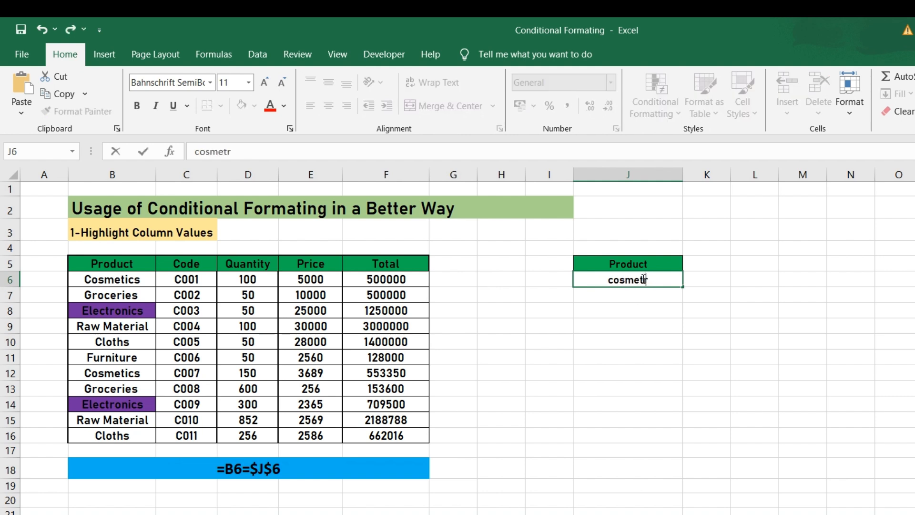
{"action": "key", "text": "BackSpace"}
{"action": "type", "text": "tics"}
{"action": "key", "text": "Return"}
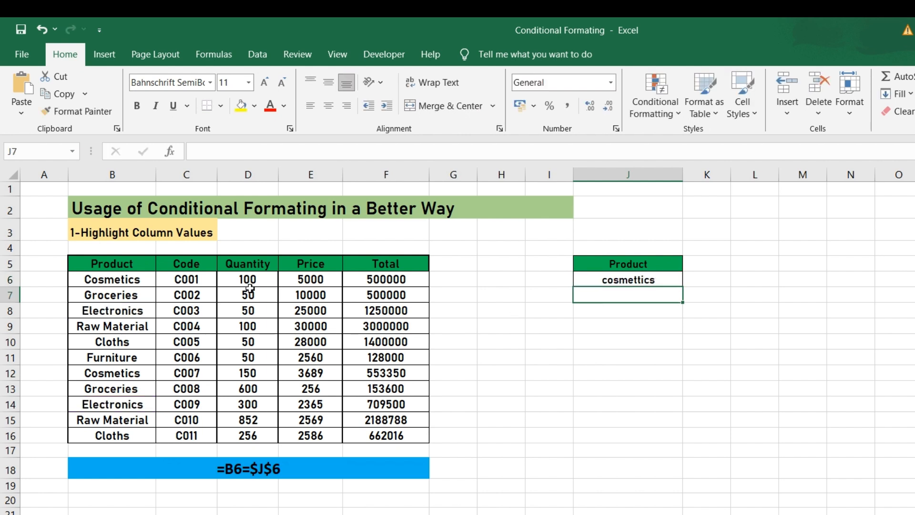
{"action": "double_click", "coordinate": [640, 281]}
{"action": "key", "text": "BackSpace"}
{"action": "key", "text": "Return"}
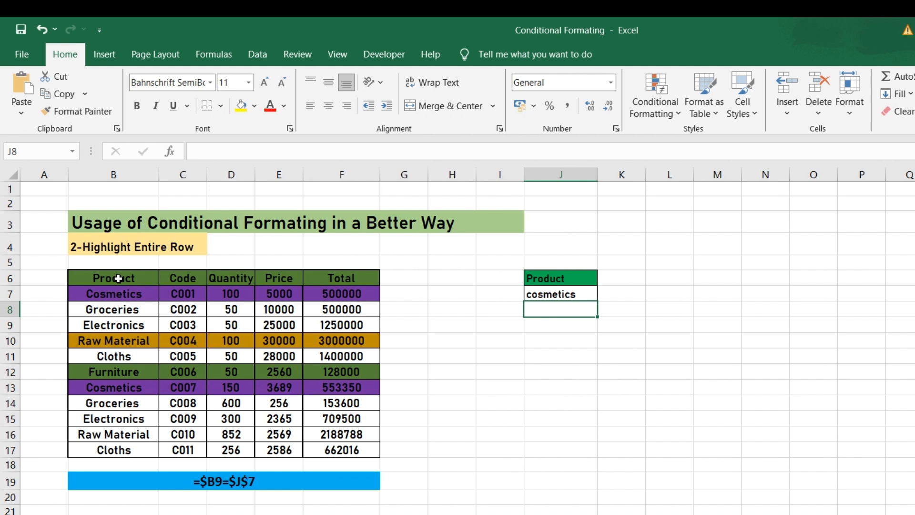
Select the whole table B6:F17 on the Highlight Entire Row sheet and start a new conditional formatting rule
{"action": "left_click_drag", "start_coordinate": [119, 278], "coordinate": [350, 451]}
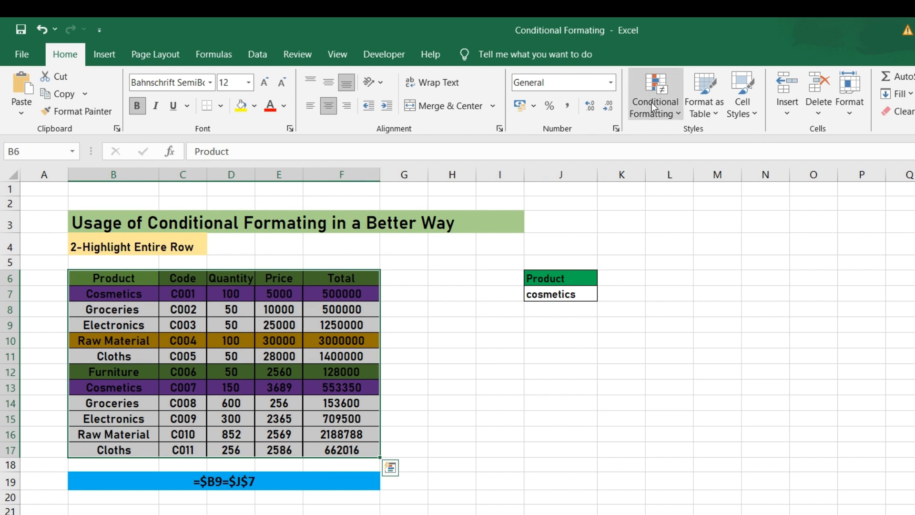
{"action": "left_click", "coordinate": [651, 102]}
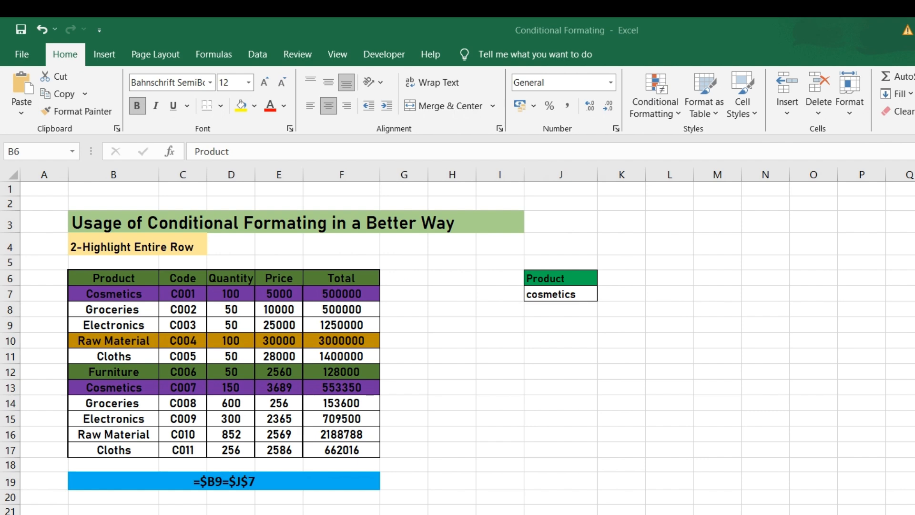
{"action": "key", "text": "ctrl+a"}
{"action": "left_click", "coordinate": [651, 102]}
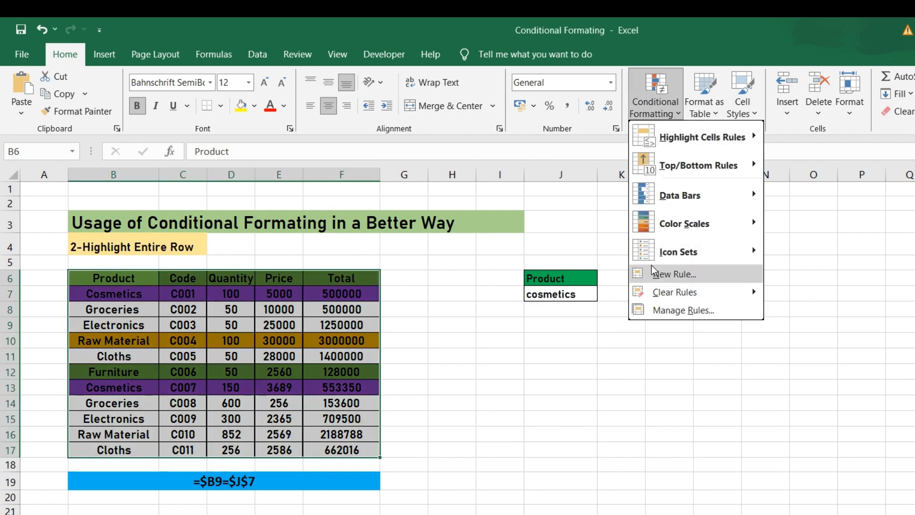
{"action": "left_click", "coordinate": [664, 275]}
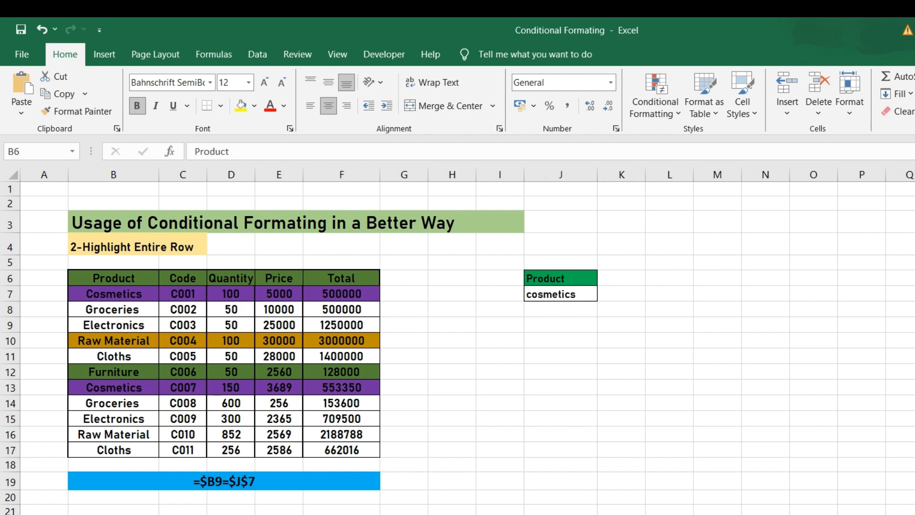
{"action": "key", "text": "ctrl+a"}
{"action": "left_click", "coordinate": [658, 117]}
{"action": "left_click", "coordinate": [667, 275]}
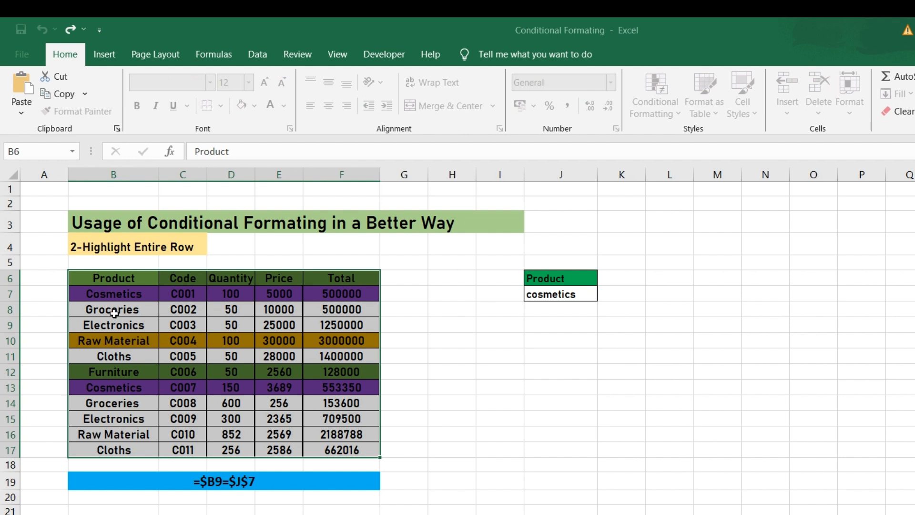
Build a row-highlighting formula that compares column-locked B6 with $J$7 and apply it with a light blue fill
{"action": "left_click", "coordinate": [100, 284]}
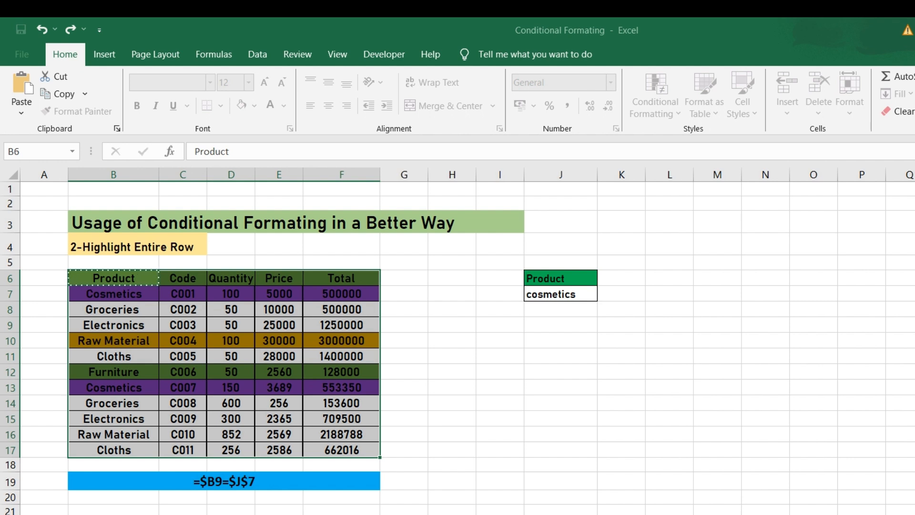
{"action": "key", "text": "Escape"}
{"action": "left_click", "coordinate": [557, 294]}
{"action": "key", "text": "ctrl+c"}
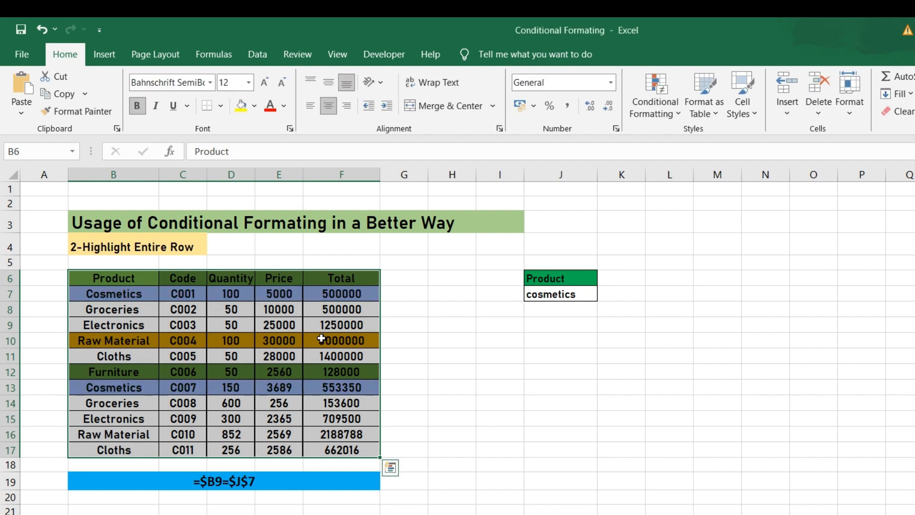
Examine the coloured cosmetics, raw material and furniture rows in the Highlight Entire Row table
{"action": "left_click", "coordinate": [244, 299]}
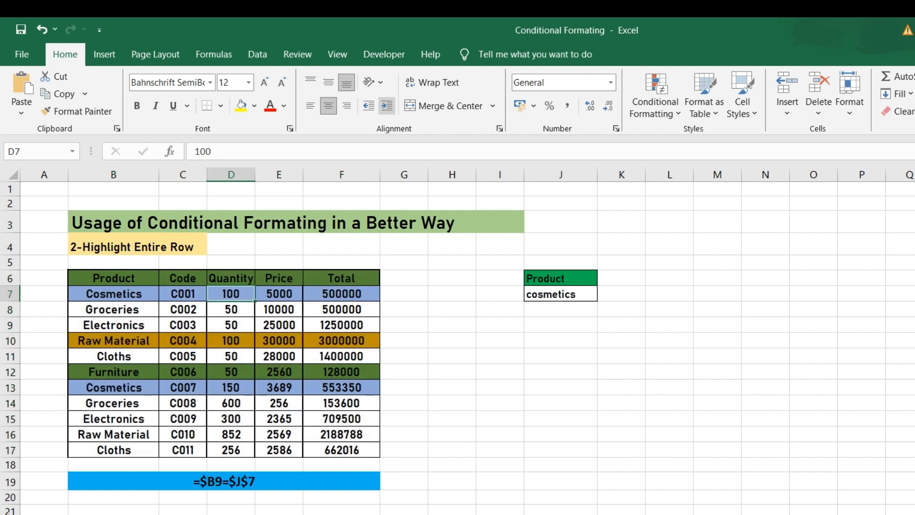
{"action": "left_click", "coordinate": [109, 390]}
{"action": "left_click", "coordinate": [100, 342]}
{"action": "left_click", "coordinate": [107, 381]}
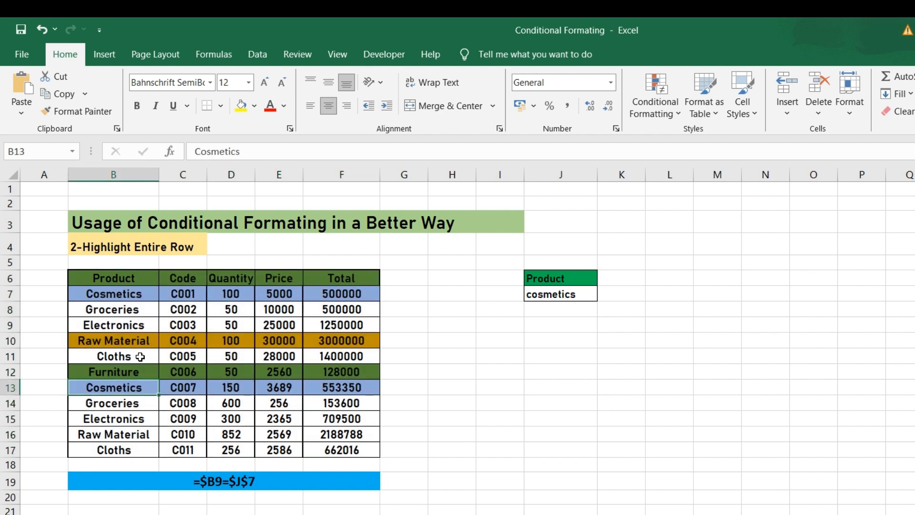
{"action": "left_click", "coordinate": [108, 372]}
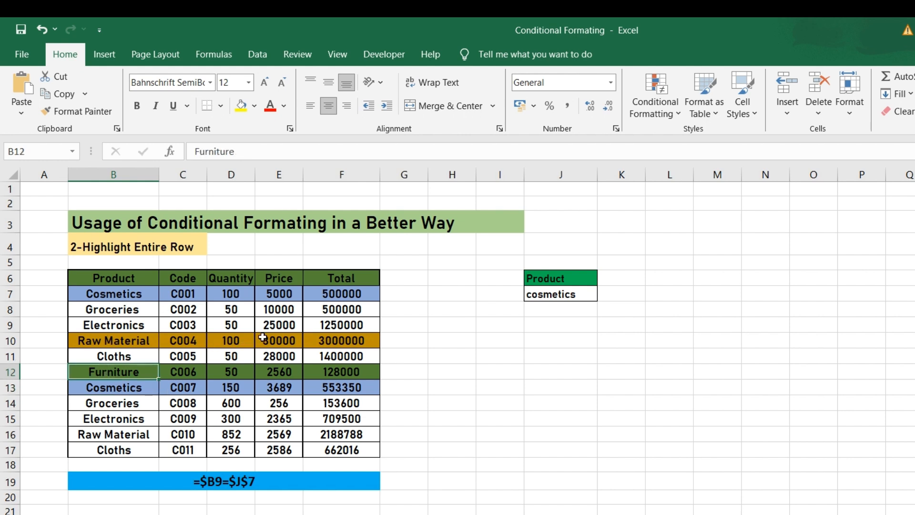
{"action": "left_click", "coordinate": [125, 295]}
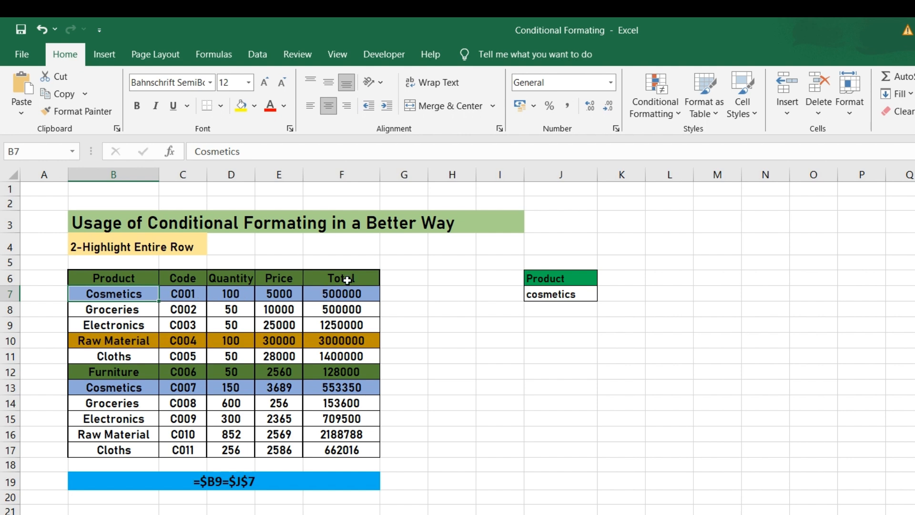
Set the lookup product in J7 of the Highlight Entire Row sheet to groceries
{"action": "left_click", "coordinate": [539, 294]}
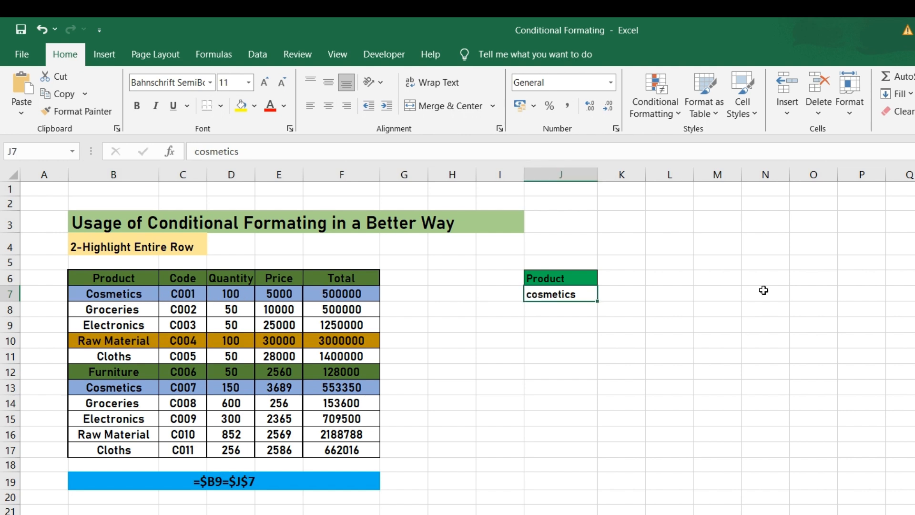
{"action": "type", "text": "groceries"}
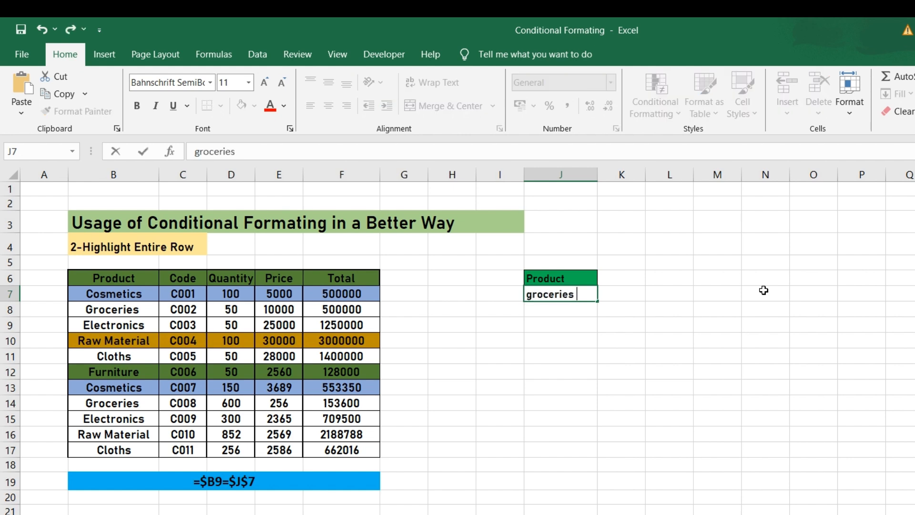
{"action": "key", "text": "Return"}
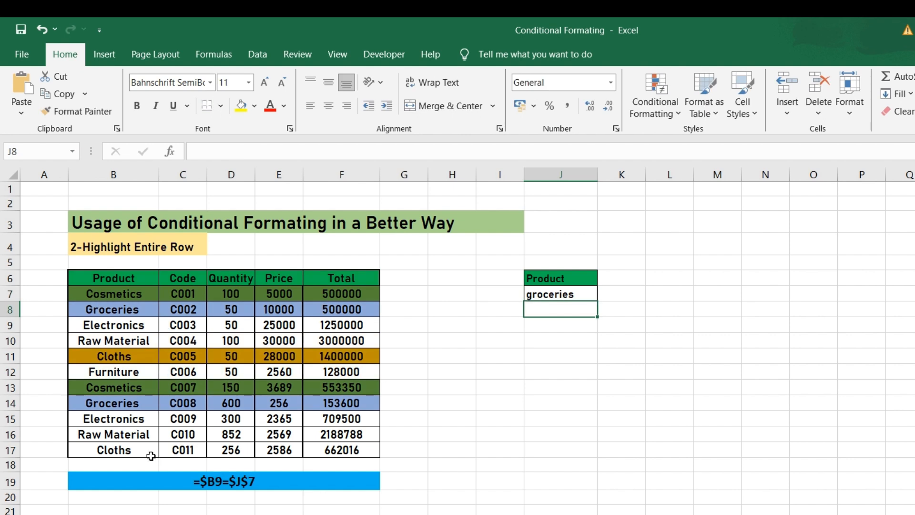
{"action": "type", "text": "cloths"}
{"action": "key", "text": "Return"}
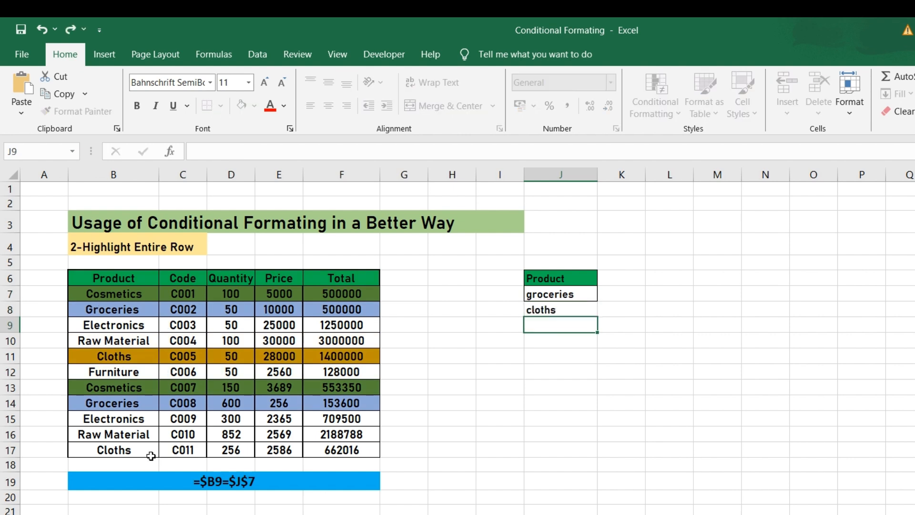
{"action": "left_click", "coordinate": [539, 310]}
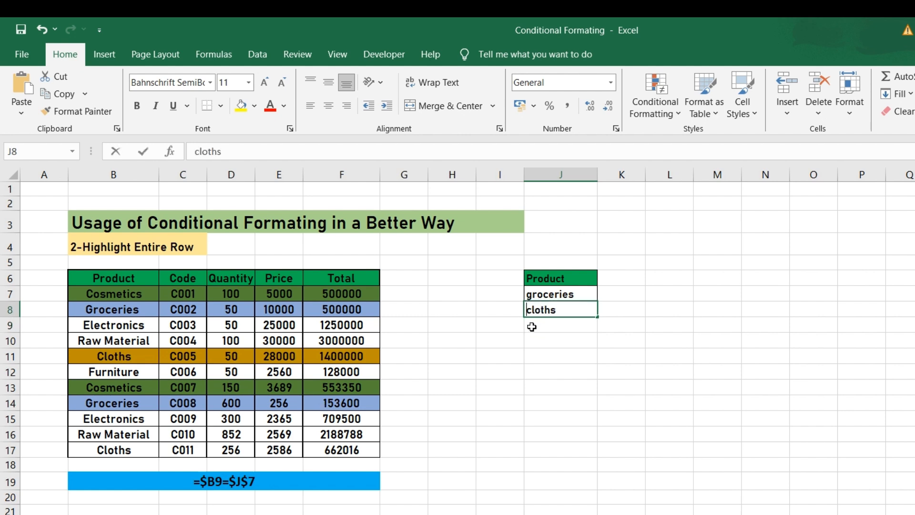
{"action": "key", "text": "BackSpace"}
{"action": "left_click", "coordinate": [539, 305]}
Set the lookup product in J7 of the Highlight Entire Row sheet to cloths
{"action": "double_click", "coordinate": [537, 293]}
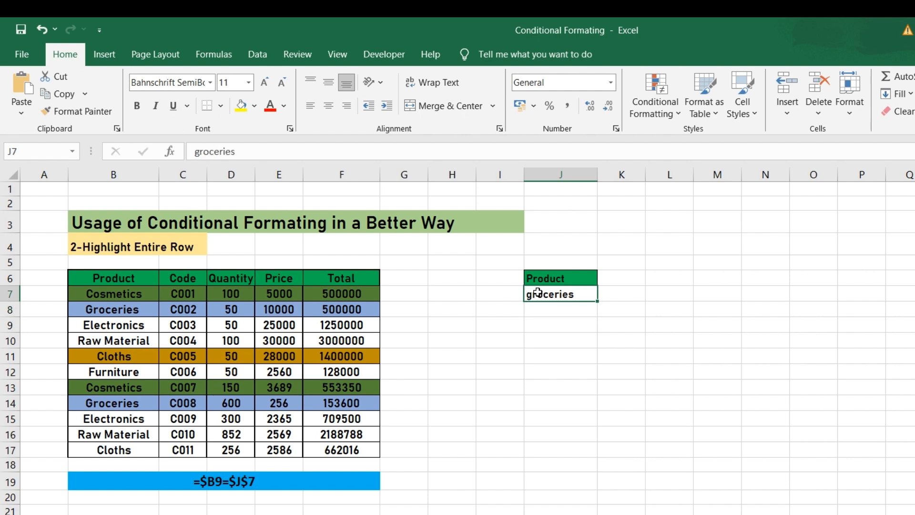
{"action": "type", "text": "cloyh"}
{"action": "key", "text": "BackSpace"}
{"action": "key", "text": "BackSpace"}
{"action": "type", "text": "ths"}
{"action": "key", "text": "Return"}
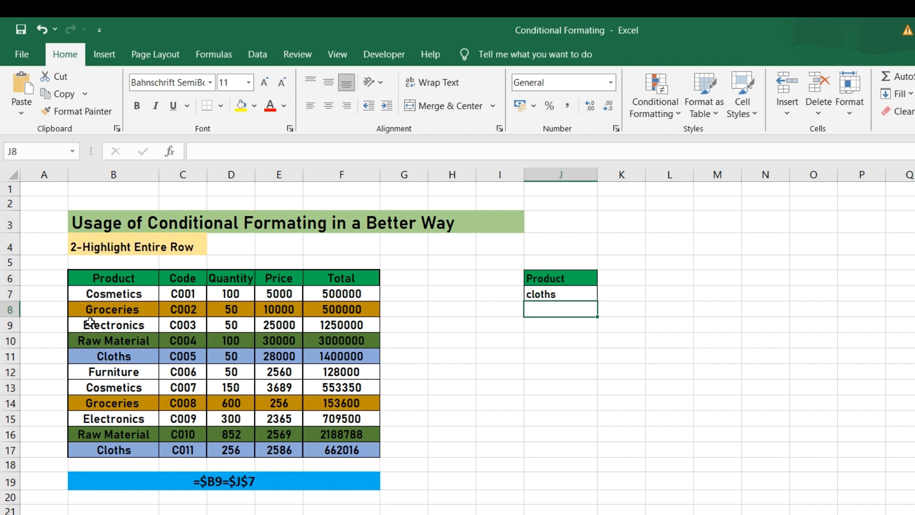
Compare the coloured rows on the Highlight Entire Row sheet with the coloured product cells on the Highlight Column Values sheet
{"action": "left_click", "coordinate": [113, 309]}
{"action": "left_click", "coordinate": [120, 343]}
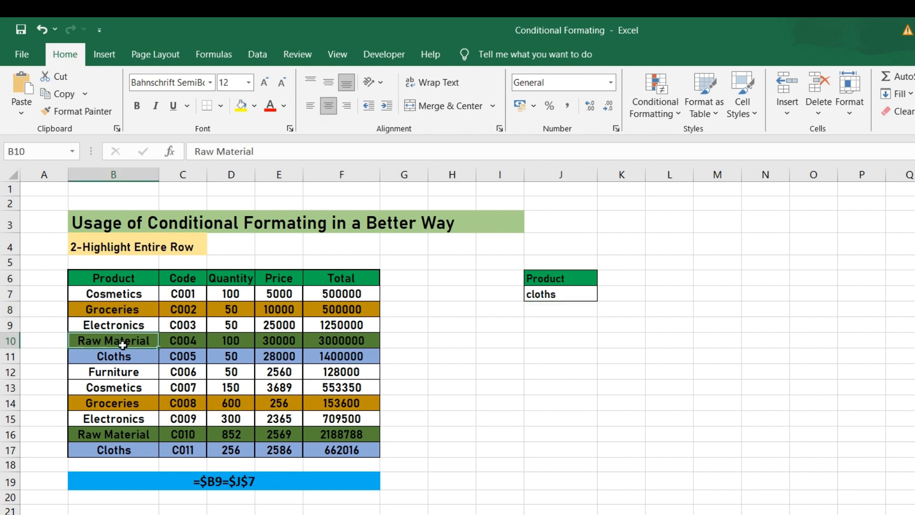
{"action": "left_click", "coordinate": [120, 421]}
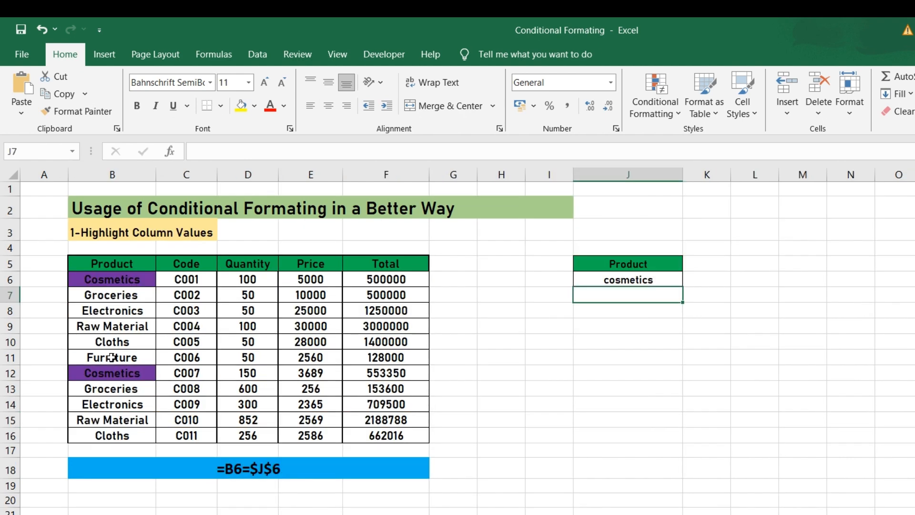
{"action": "left_click", "coordinate": [113, 357]}
{"action": "left_click", "coordinate": [125, 292]}
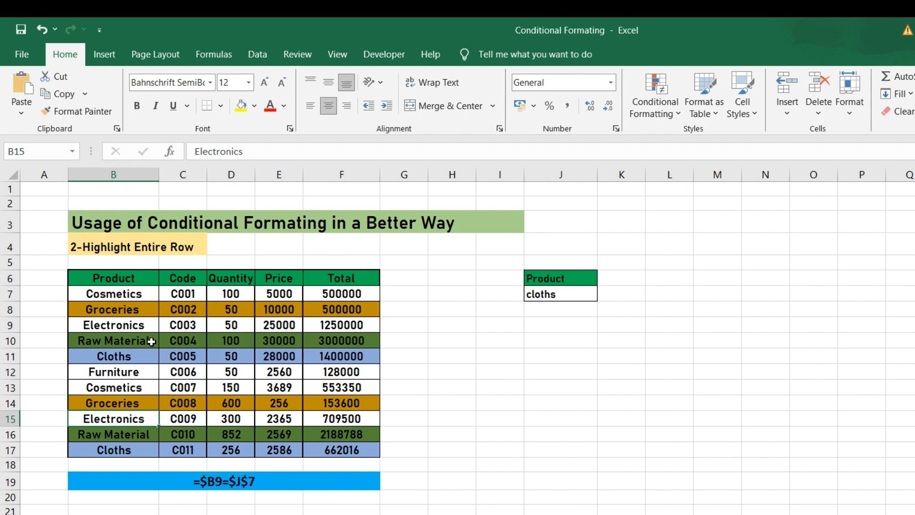
{"action": "left_click", "coordinate": [94, 309]}
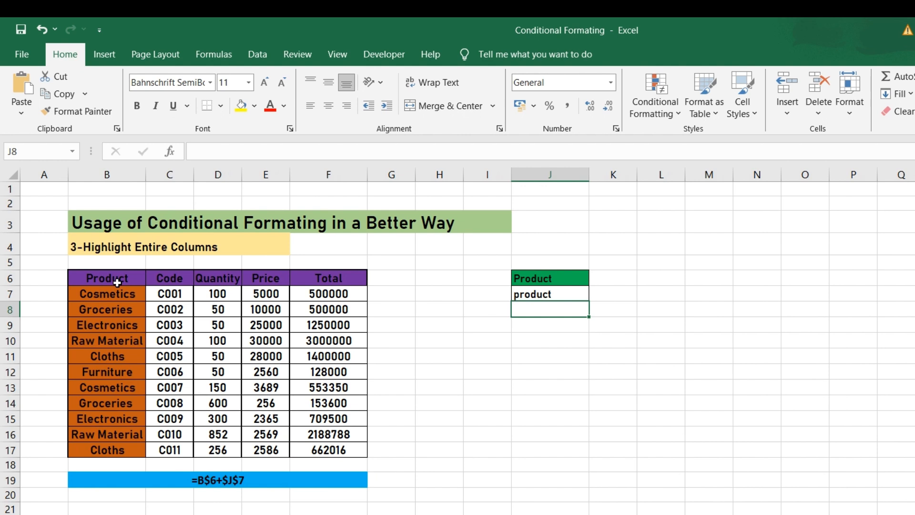
Select the whole table B6:F17 on the Highlight Entire Columns sheet and start a new conditional formatting rule
{"action": "mouse_move", "coordinate": [117, 283]}
{"action": "left_mouse_down"}
{"action": "mouse_move", "coordinate": [266, 436]}
{"action": "mouse_move", "coordinate": [311, 465]}
{"action": "mouse_move", "coordinate": [328, 453]}
{"action": "left_mouse_up"}
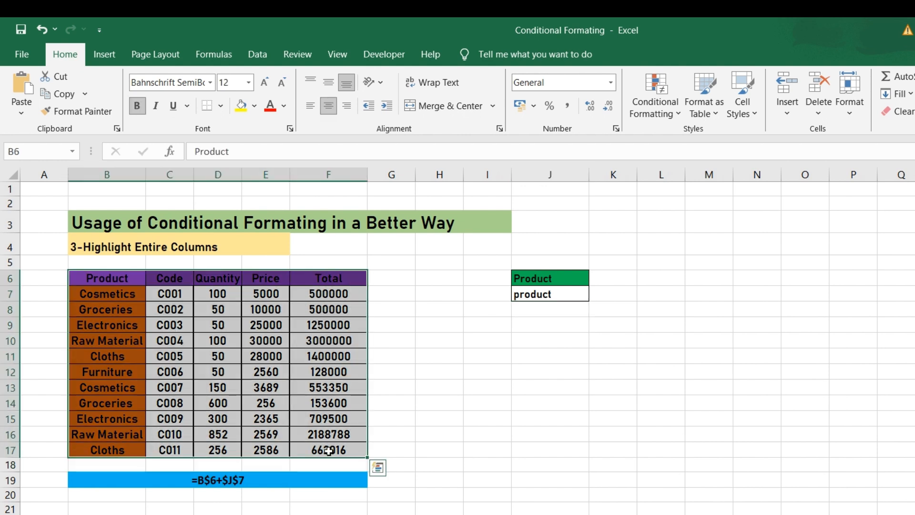
{"action": "left_click", "coordinate": [659, 105]}
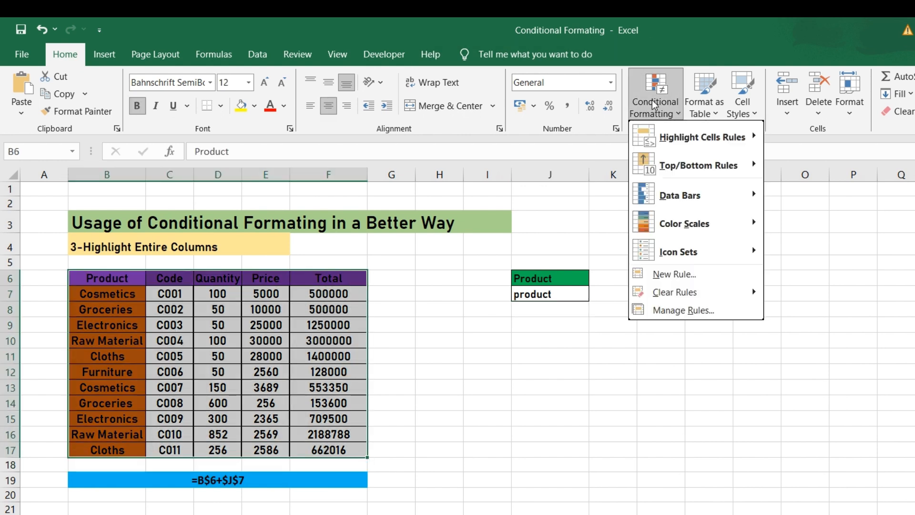
{"action": "left_click", "coordinate": [670, 276]}
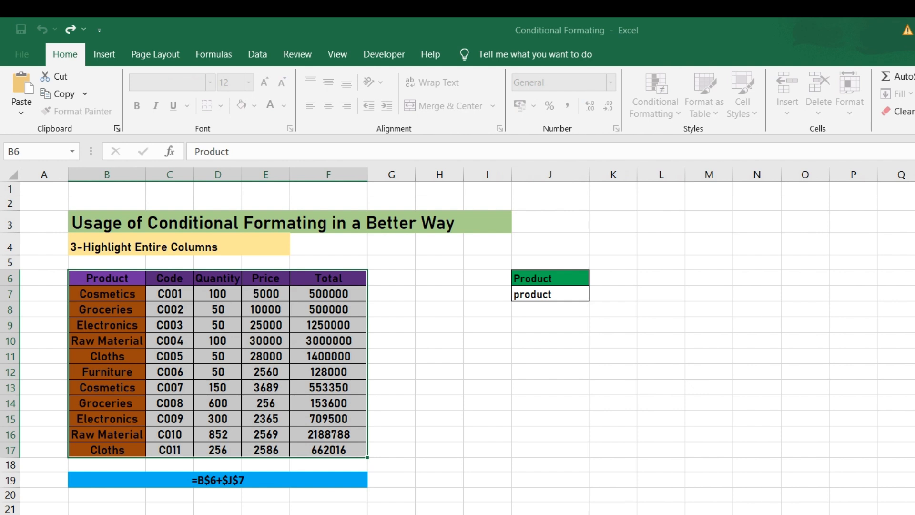
Build the rule formula on the Highlight Entire Columns sheet comparing header cell B6 with J7 and apply the rule with a blue fill
{"action": "key", "text": "ctrl+c"}
{"action": "key", "text": "Escape"}
{"action": "left_click", "coordinate": [533, 295]}
{"action": "key", "text": "ctrl+c"}
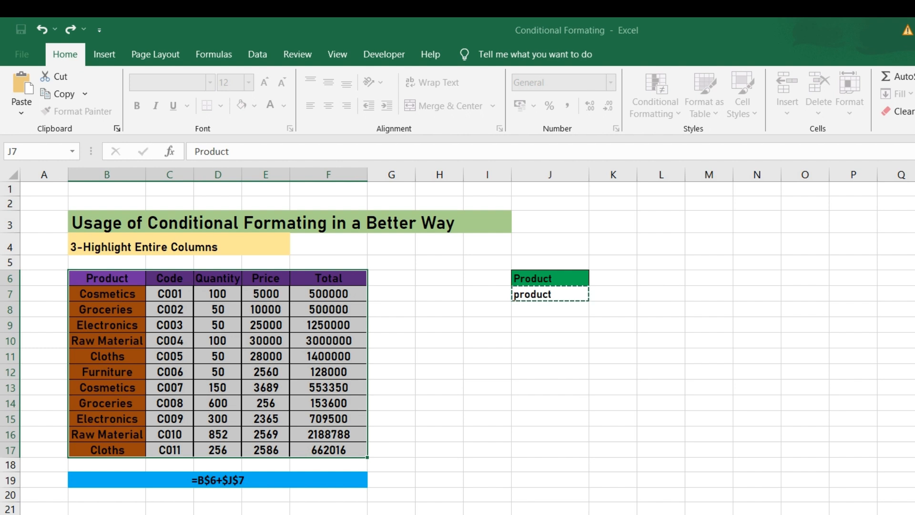
{"action": "key", "text": "Return"}
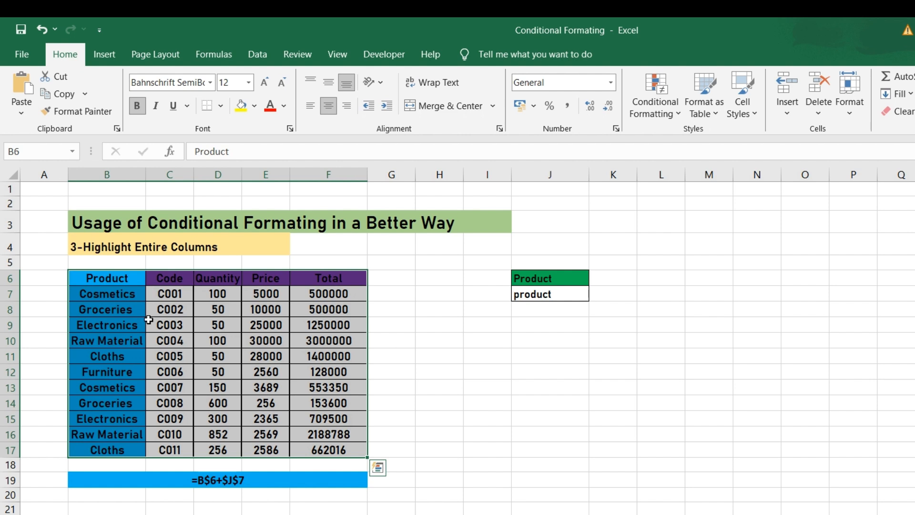
Set the lookup value in J7 of the Highlight Entire Columns sheet to quantity
{"action": "left_click", "coordinate": [536, 294]}
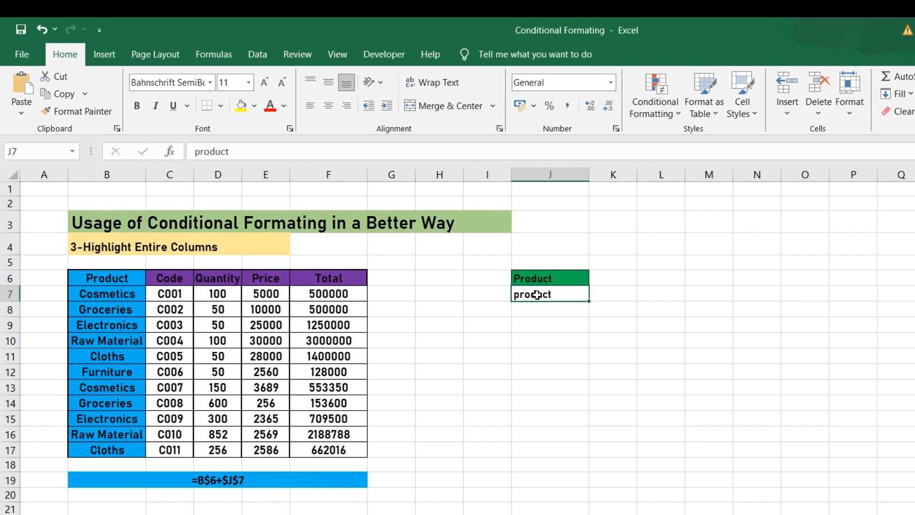
{"action": "type", "text": "quantity"}
{"action": "key", "text": "Return"}
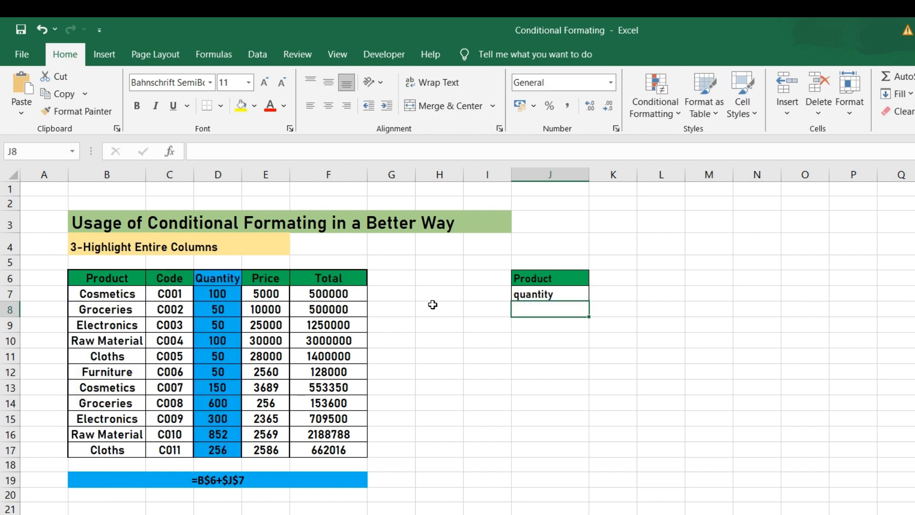
Set the lookup value in J7 of the Highlight Entire Columns sheet to total
{"action": "left_click", "coordinate": [527, 295]}
{"action": "type", "text": "totsl"}
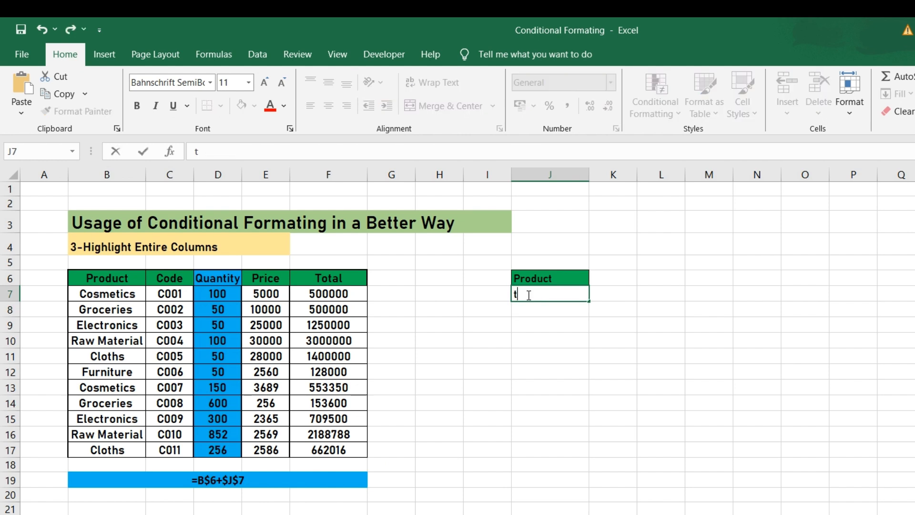
{"action": "key", "text": "BackSpace"}
{"action": "key", "text": "BackSpace"}
{"action": "type", "text": "a;"}
{"action": "key", "text": "BackSpace"}
{"action": "type", "text": "l"}
{"action": "key", "text": "Return"}
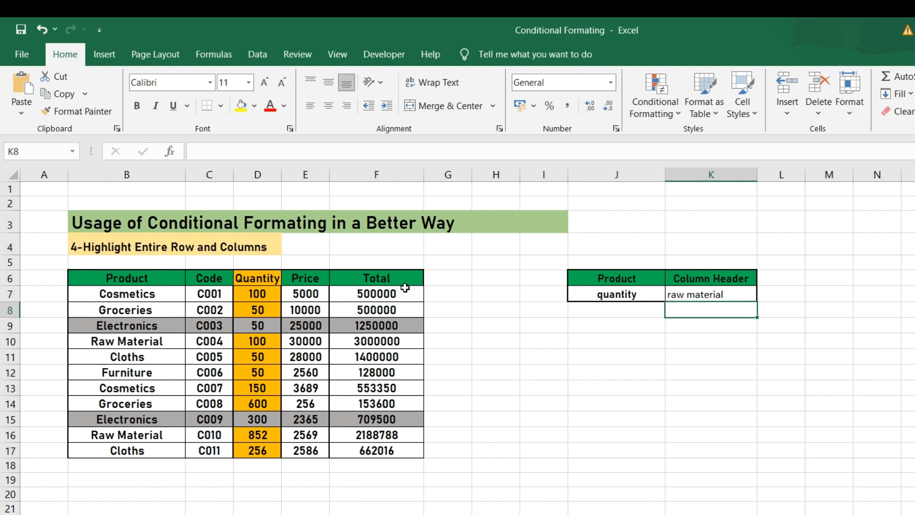
Add a conditional formatting rule to B6:F17 on the Highlight Entire Row and Columns sheet comparing B7 with J7, using a light green fill
{"action": "left_click", "coordinate": [634, 301]}
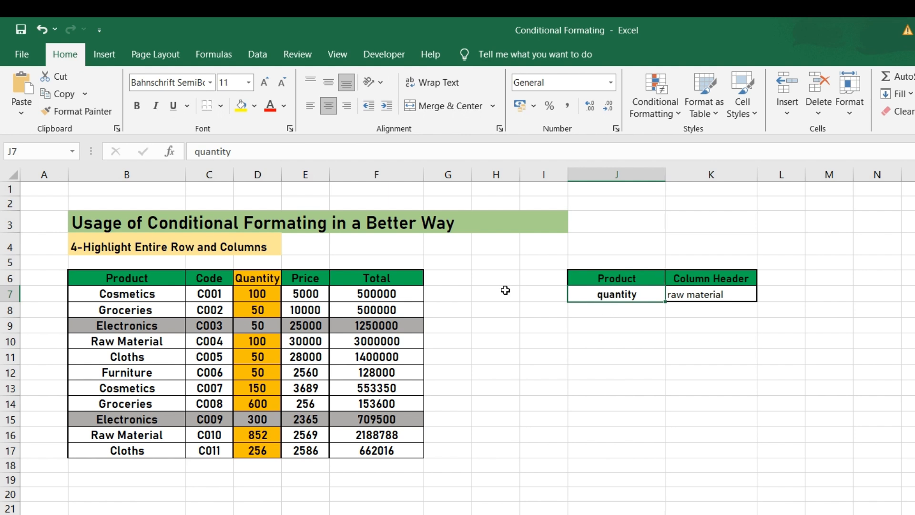
{"action": "left_click_drag", "start_coordinate": [120, 282], "coordinate": [406, 454]}
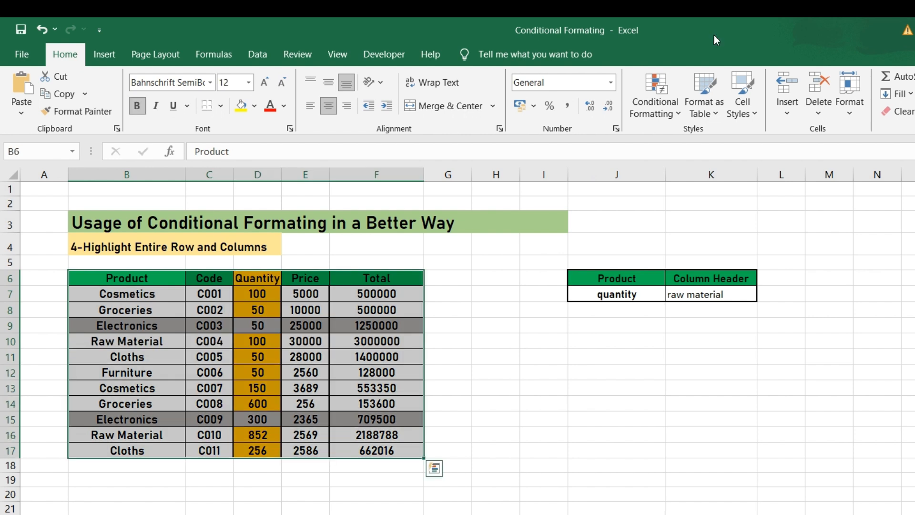
{"action": "left_click", "coordinate": [657, 100]}
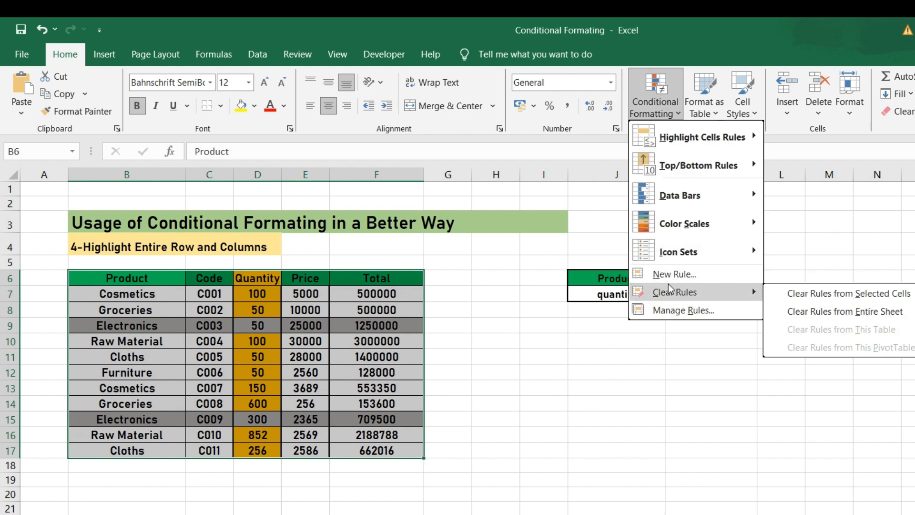
{"action": "left_click", "coordinate": [661, 275]}
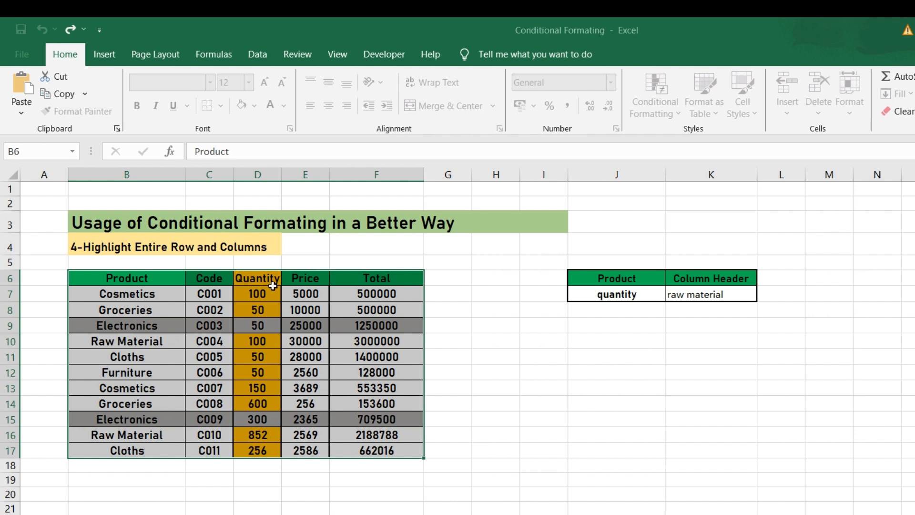
{"action": "left_click", "coordinate": [123, 295]}
{"action": "key", "text": "ctrl+c"}
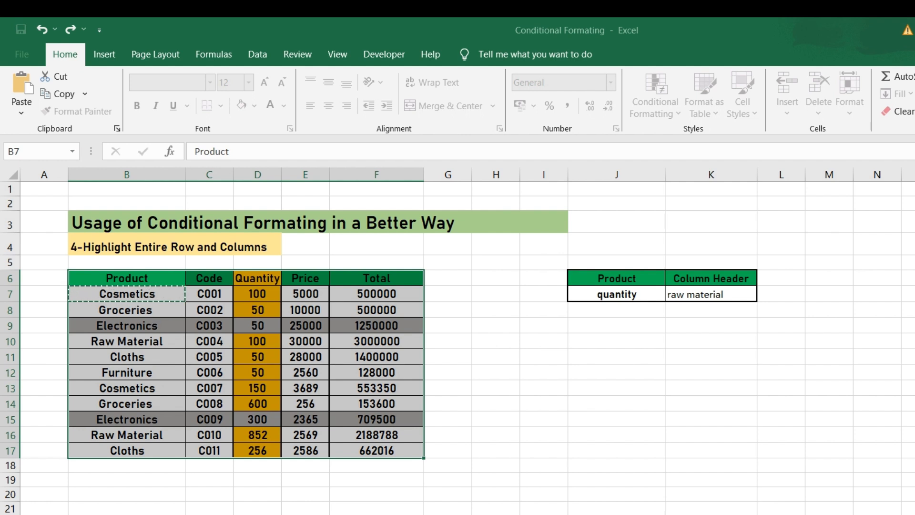
{"action": "type", "text": "="}
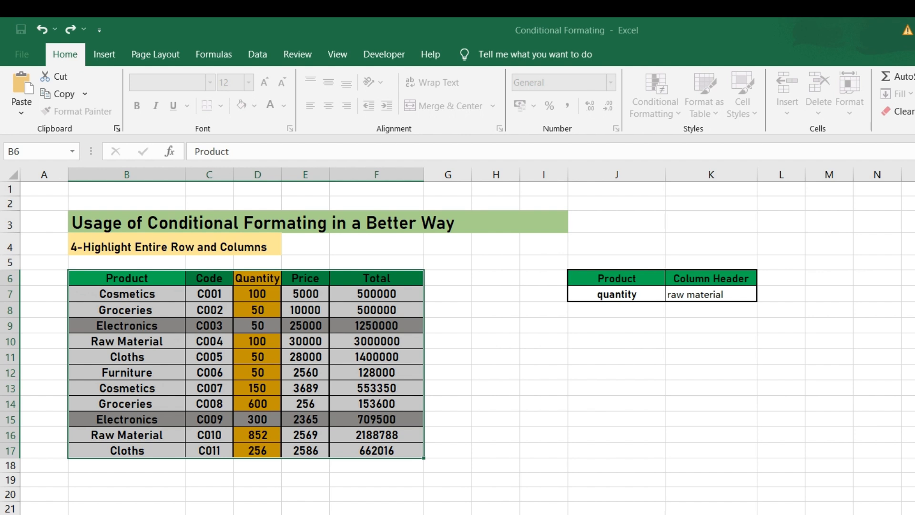
{"action": "left_click", "coordinate": [617, 292]}
{"action": "left_click", "coordinate": [427, 414]}
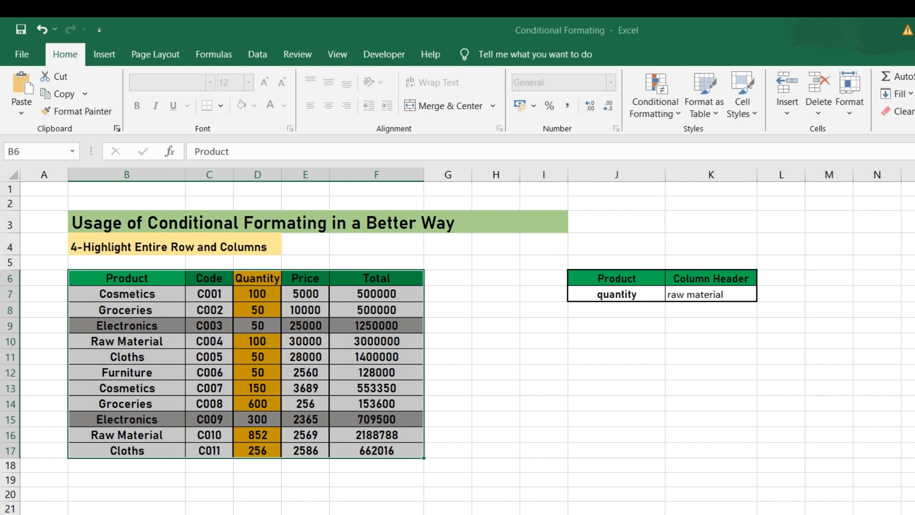
Set the lookup product in J7 of the Highlight Entire Row and Columns sheet to cosmetics
{"action": "left_click", "coordinate": [618, 294]}
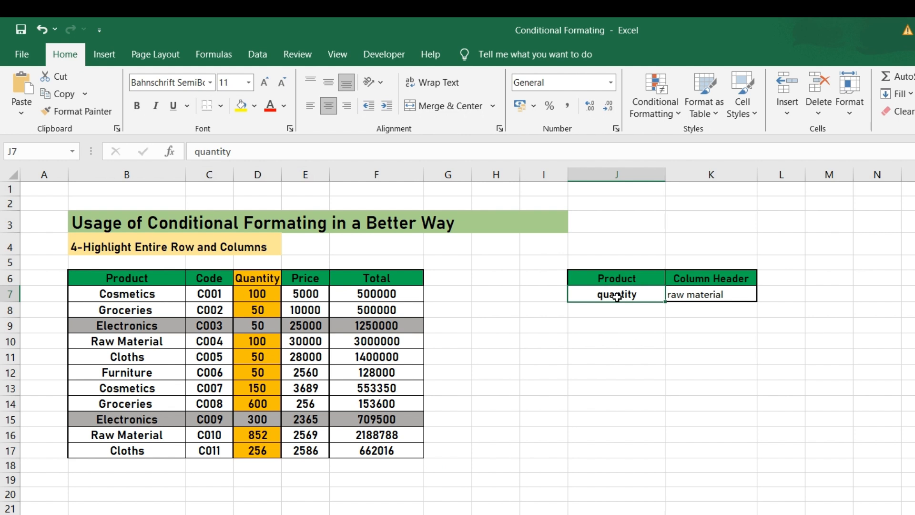
{"action": "type", "text": "co"}
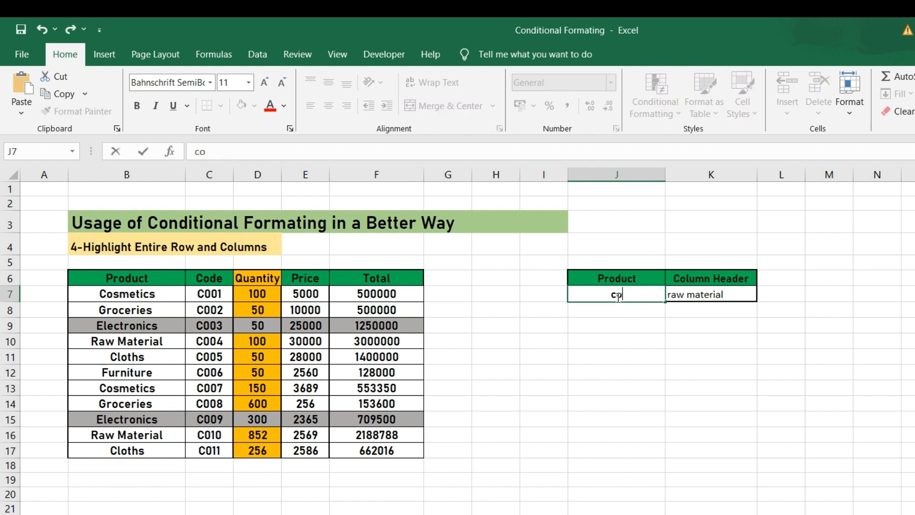
{"action": "type", "text": "smetics"}
{"action": "key", "text": "Return"}
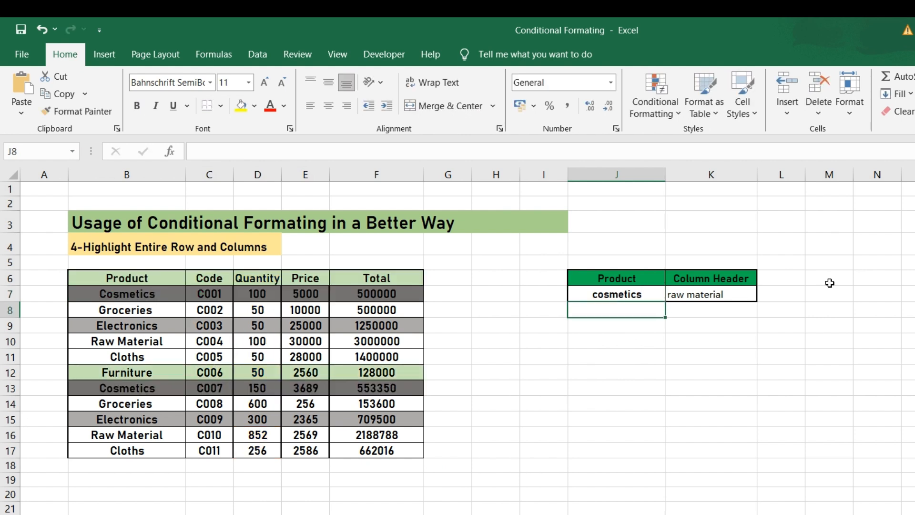
Set the lookup product in J7 of the Highlight Entire Row and Columns sheet to cloths
{"action": "left_click", "coordinate": [616, 295]}
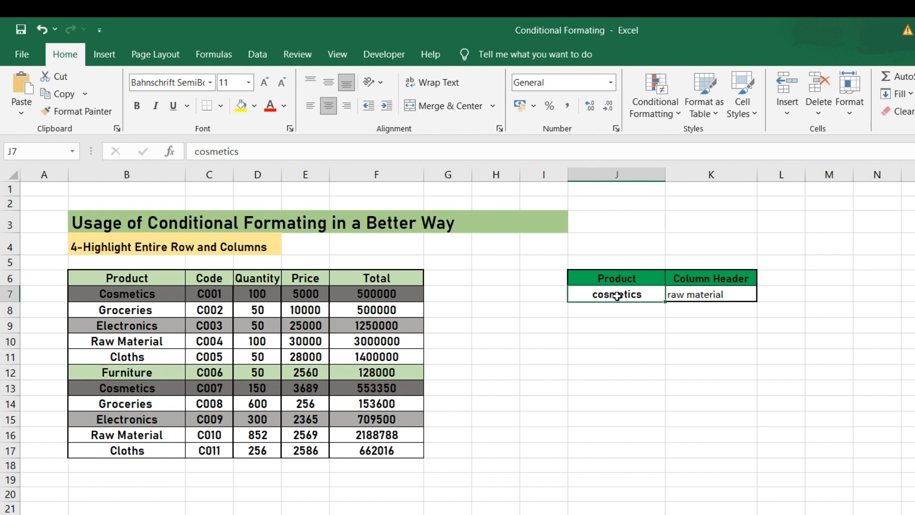
{"action": "type", "text": "cloths"}
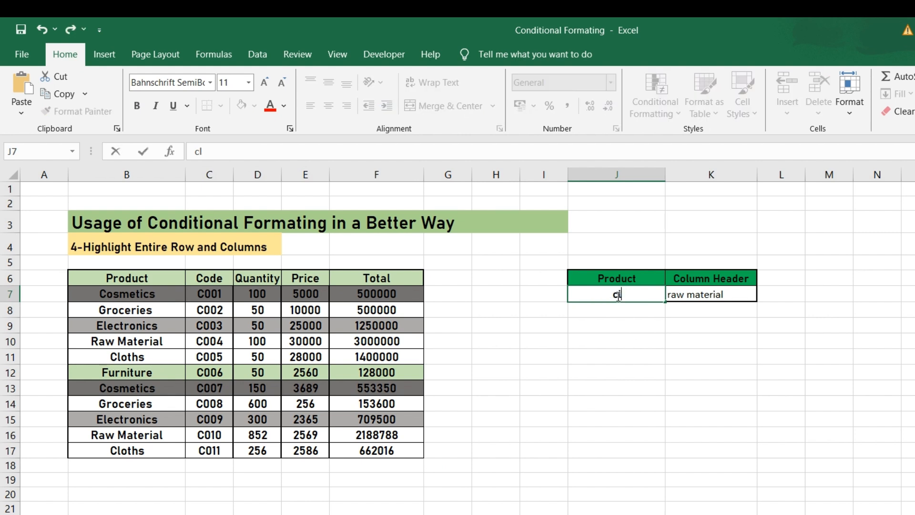
{"action": "key", "text": "ctrl+Return"}
{"action": "key", "text": "Return"}
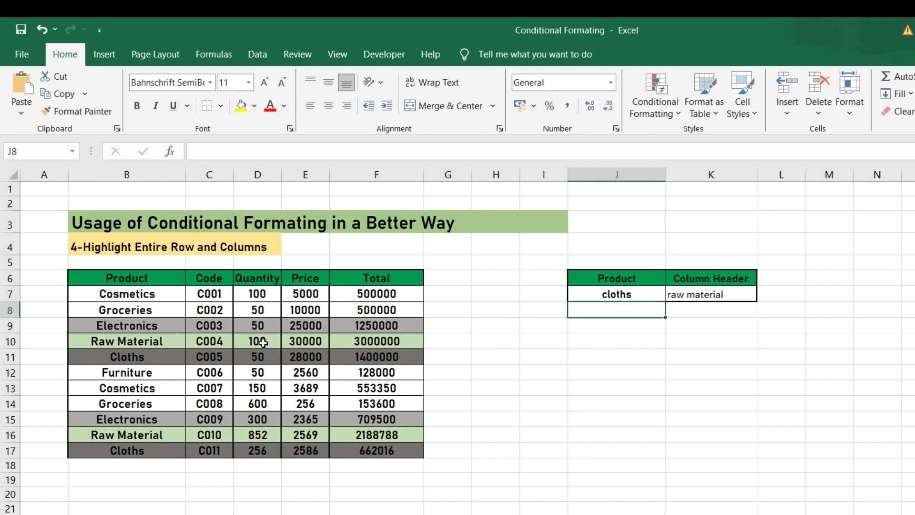
Re-enter the product in B7 as cosmetics and set the lookup product in J7 to cosmetics as well
{"action": "left_click", "coordinate": [152, 297]}
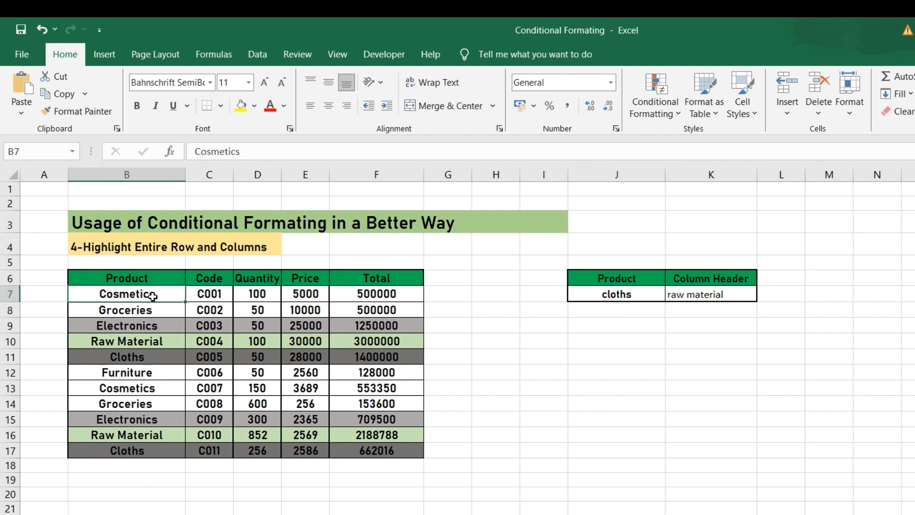
{"action": "type", "text": "cosmetics"}
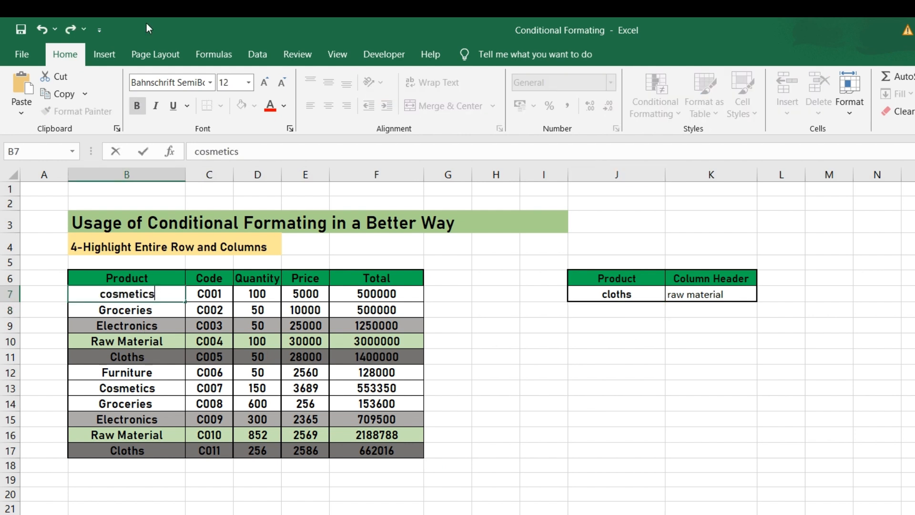
{"action": "left_click", "coordinate": [615, 295]}
{"action": "type", "text": "cos"}
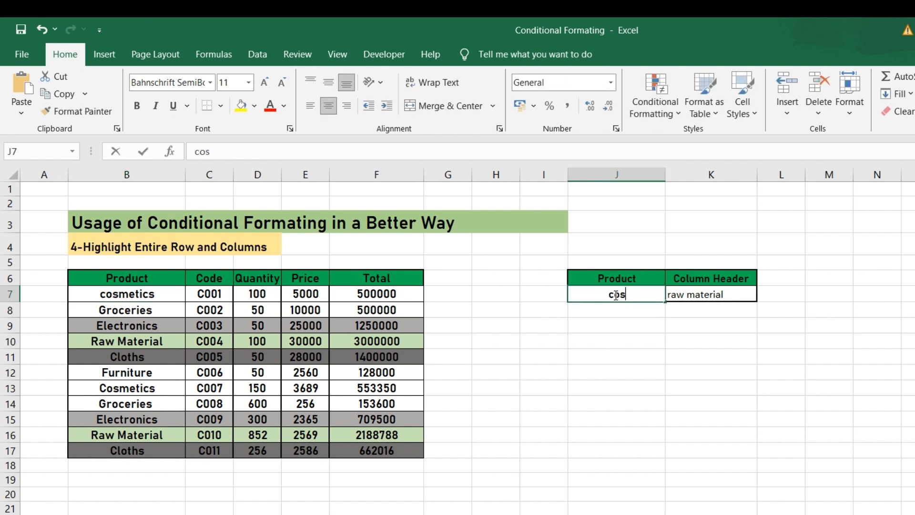
{"action": "type", "text": "metics"}
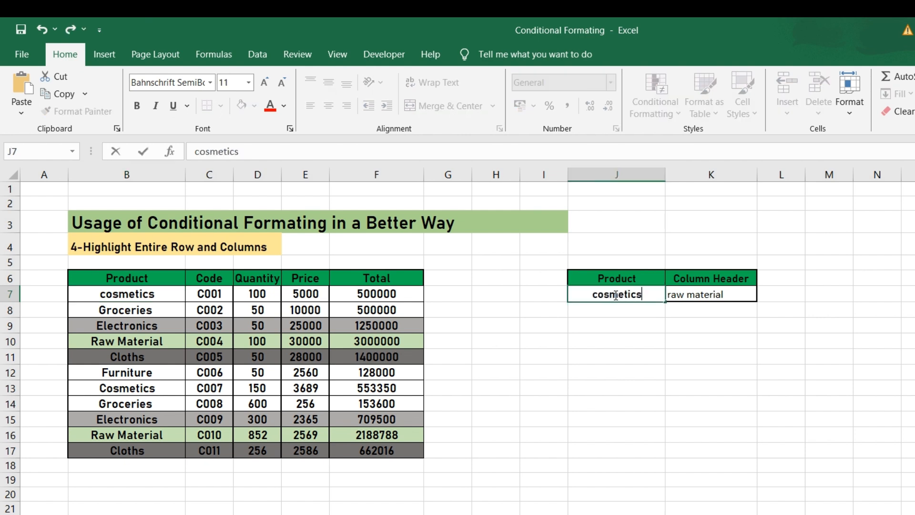
{"action": "key", "text": "Return"}
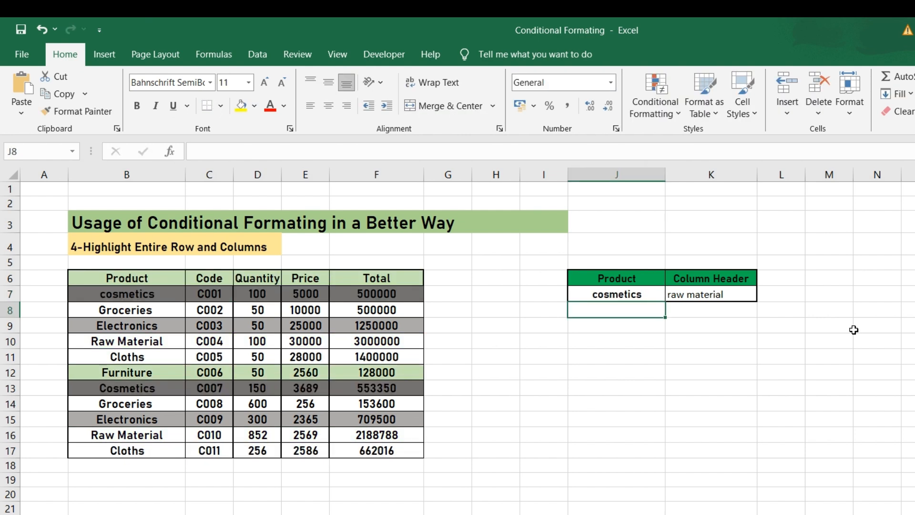
Add another conditional formatting rule to the table B6:F17 that compares B7 with the Column Header lookup value in K7
{"action": "left_click", "coordinate": [700, 298]}
{"action": "mouse_move", "coordinate": [123, 281]}
{"action": "left_mouse_down"}
{"action": "mouse_move", "coordinate": [127, 294]}
{"action": "mouse_move", "coordinate": [286, 415]}
{"action": "mouse_move", "coordinate": [379, 463]}
{"action": "mouse_move", "coordinate": [380, 452]}
{"action": "left_mouse_up"}
{"action": "left_click", "coordinate": [665, 90]}
{"action": "mouse_move", "coordinate": [679, 258]}
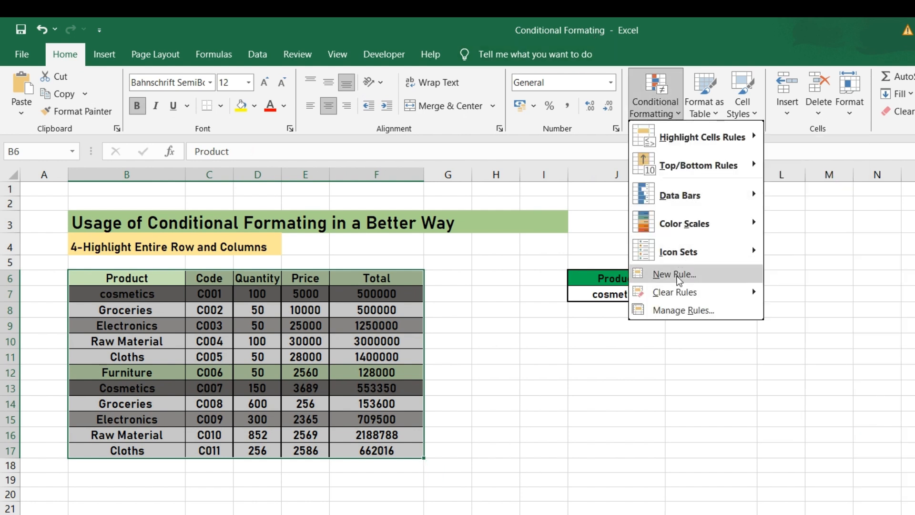
{"action": "left_click", "coordinate": [676, 275]}
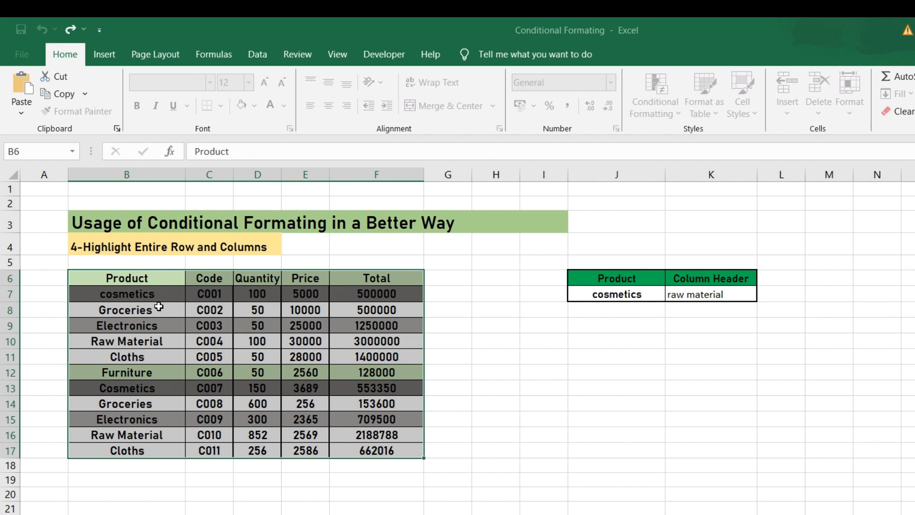
{"action": "left_click", "coordinate": [103, 297]}
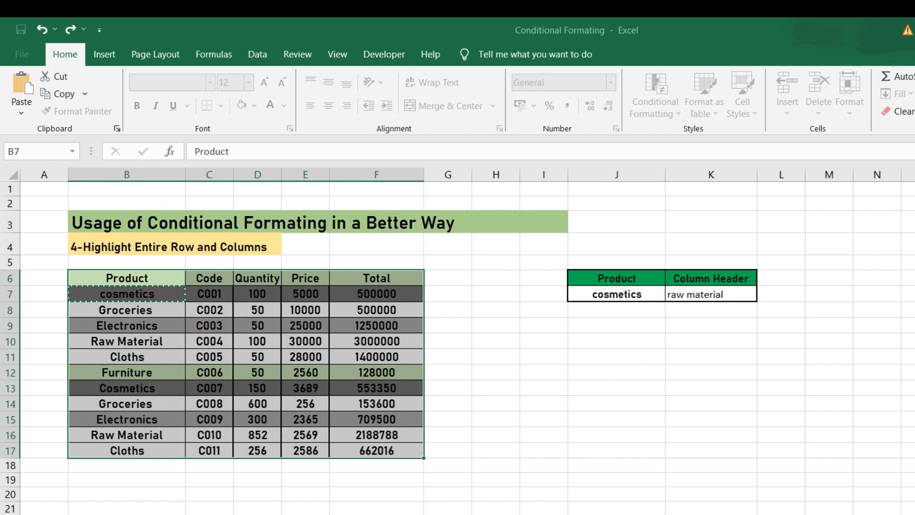
{"action": "key", "text": "Escape"}
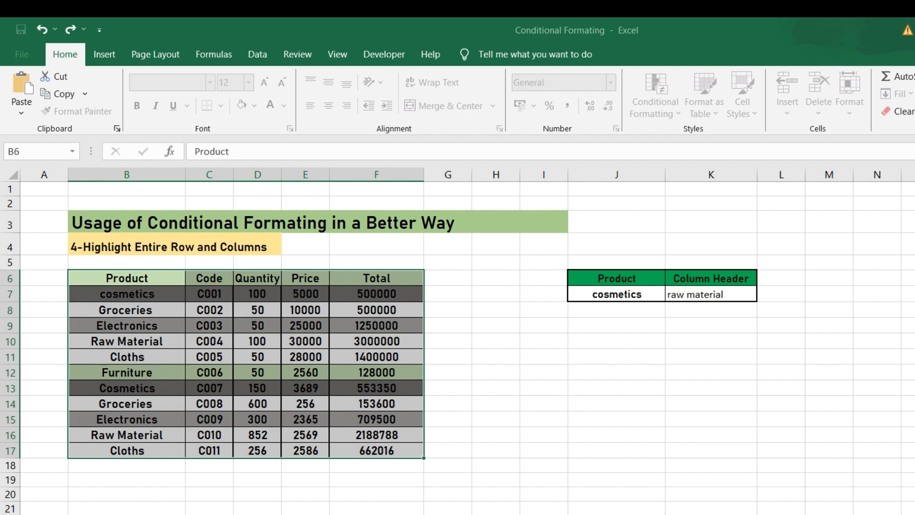
{"action": "left_click", "coordinate": [681, 293]}
{"action": "key", "text": "ctrl+c"}
{"action": "key", "text": "Escape"}
{"action": "left_click", "coordinate": [526, 412]}
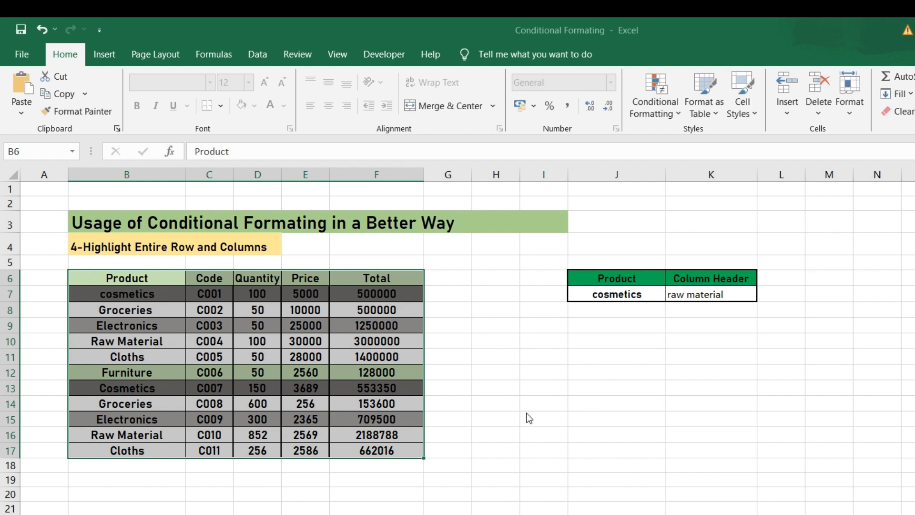
{"action": "left_click", "coordinate": [438, 316]}
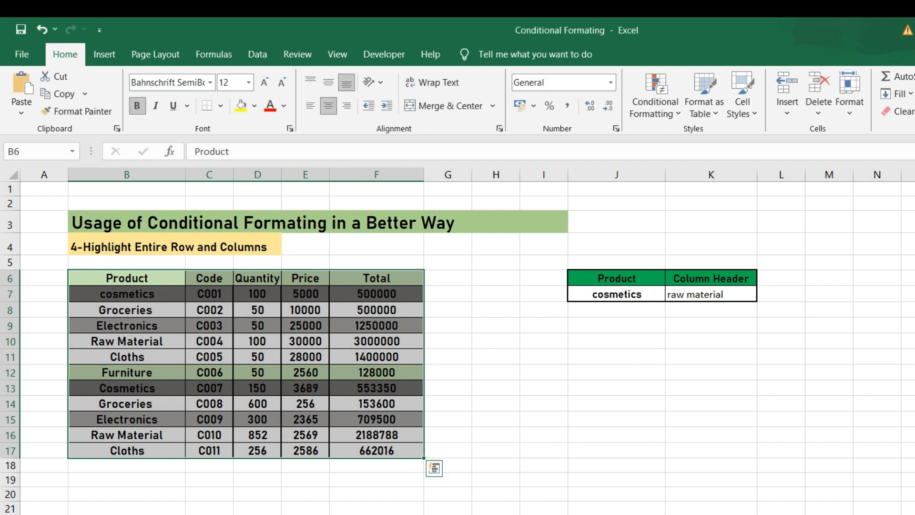
Set the Column Header lookup value in K7 of the Highlight Entire Row and Columns sheet to cloths
{"action": "left_click", "coordinate": [684, 297]}
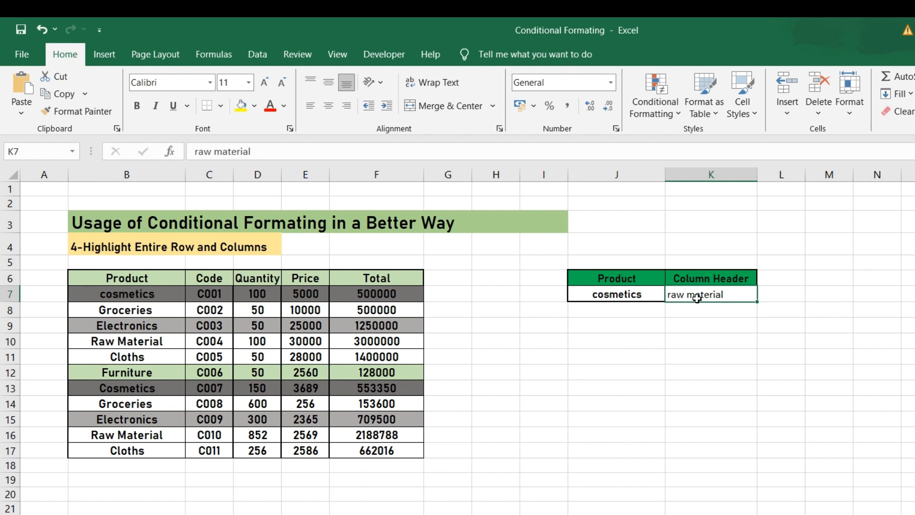
{"action": "type", "text": "c;o"}
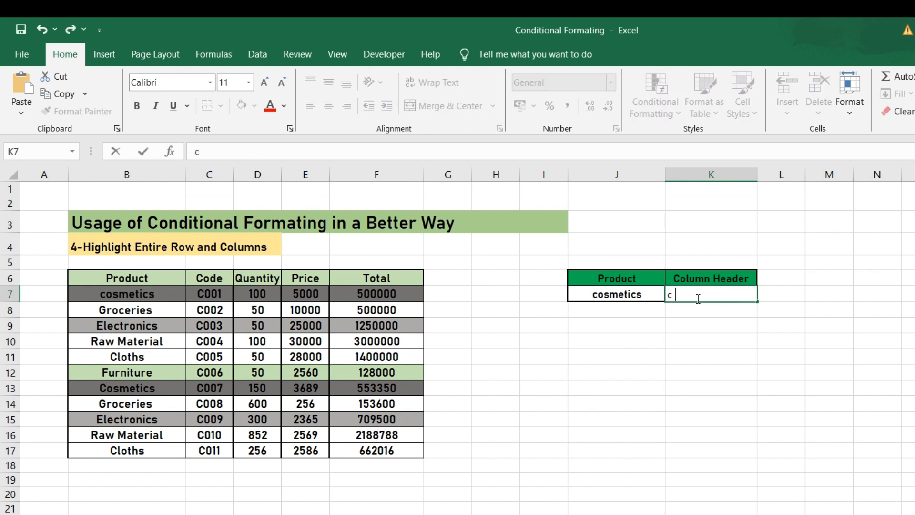
{"action": "key", "text": "BackSpace"}
{"action": "key", "text": "BackSpace"}
{"action": "type", "text": "loths"}
{"action": "key", "text": "Return"}
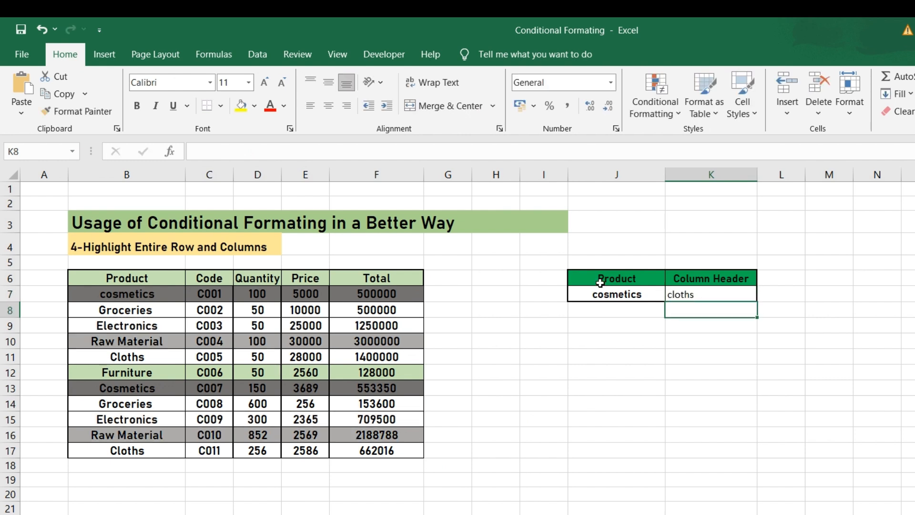
{"action": "left_click", "coordinate": [629, 295]}
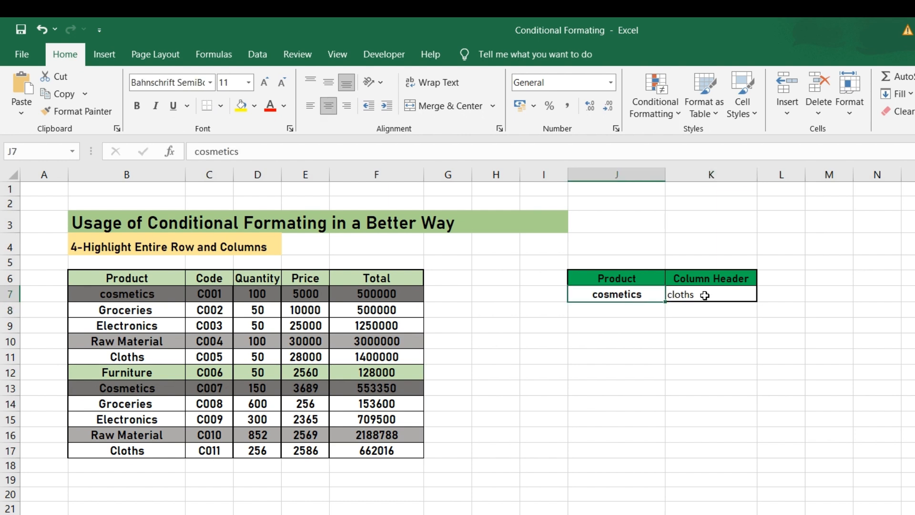
{"action": "left_click", "coordinate": [682, 295]}
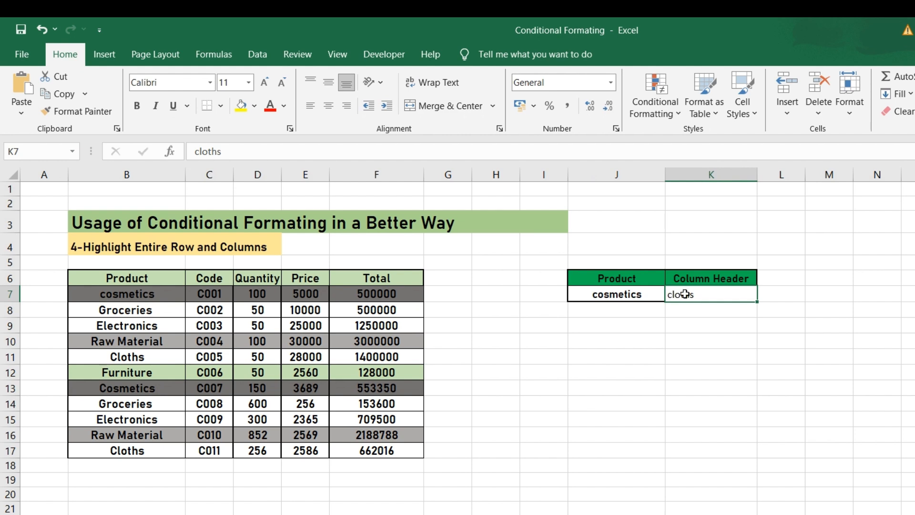
Set the Column Header lookup value in K7 of the Highlight Entire Row and Columns sheet to groceries
{"action": "type", "text": "grocet"}
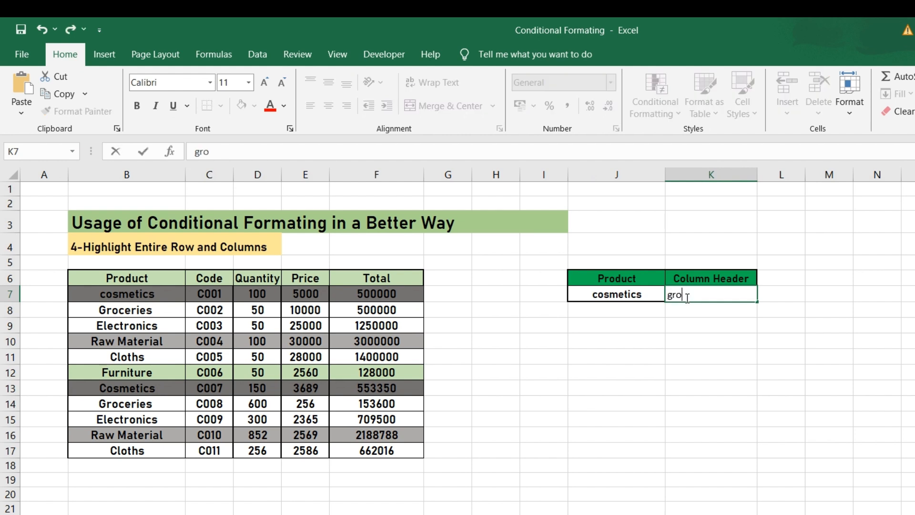
{"action": "key", "text": "BackSpace"}
{"action": "type", "text": "ries"}
{"action": "key", "text": "Return"}
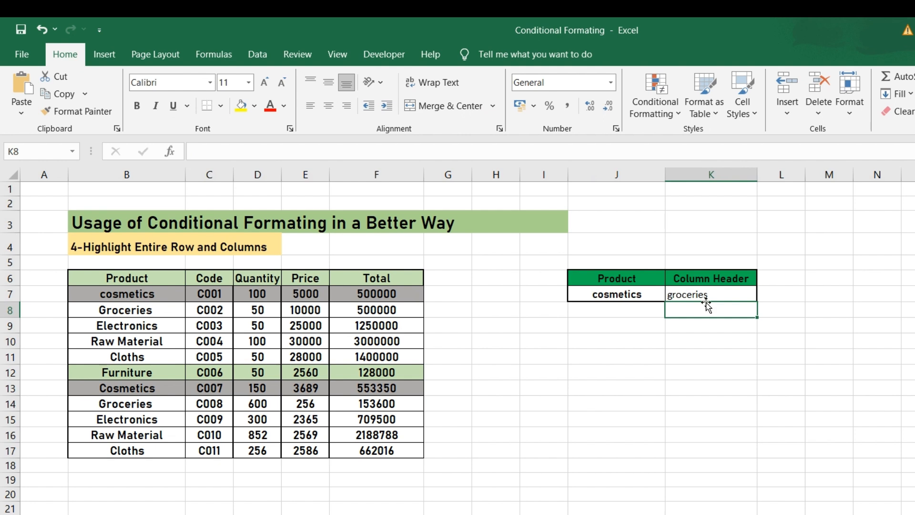
{"action": "double_click", "coordinate": [708, 296]}
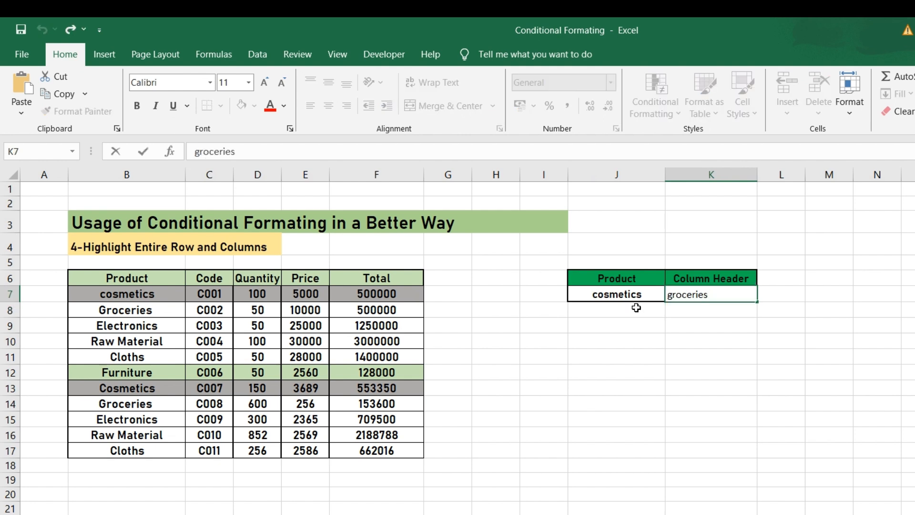
{"action": "left_click_drag", "start_coordinate": [139, 278], "coordinate": [406, 455]}
{"action": "left_click", "coordinate": [710, 388]}
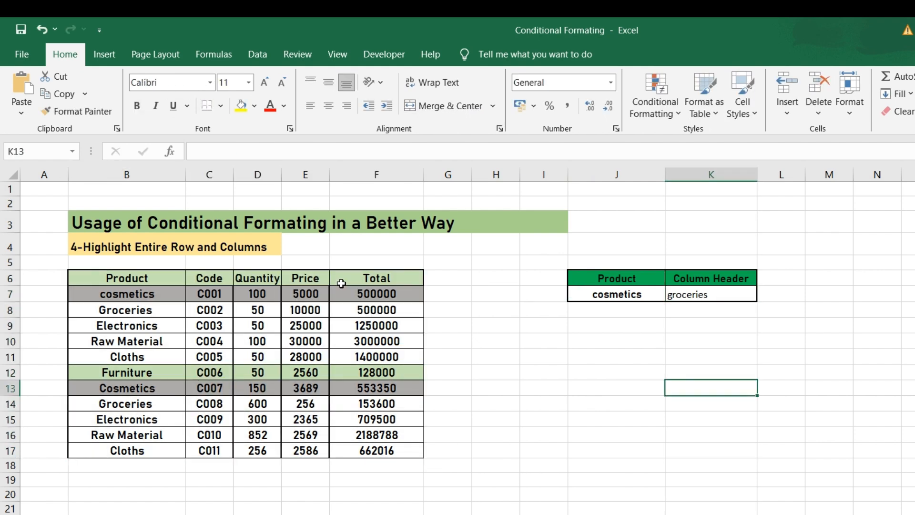
{"action": "left_click_drag", "start_coordinate": [128, 279], "coordinate": [382, 434]}
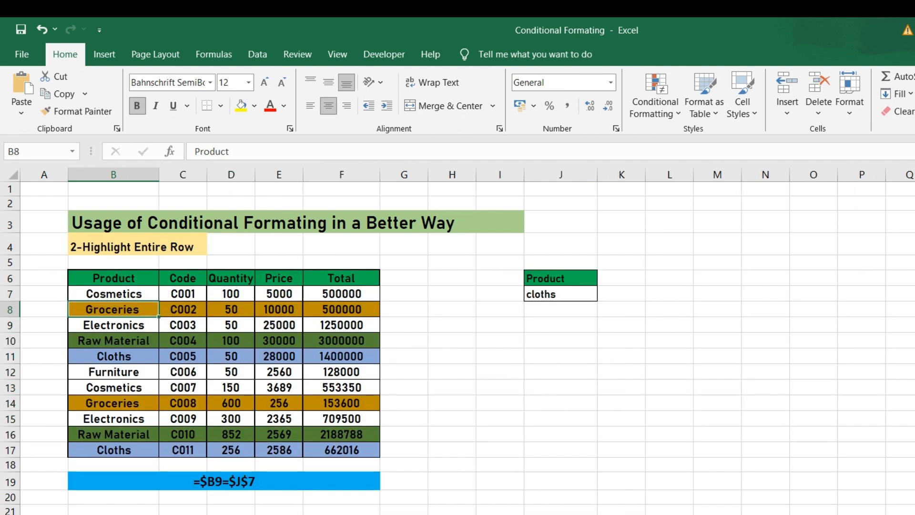
{"action": "key", "text": "Down"}
{"action": "key", "text": "Down"}
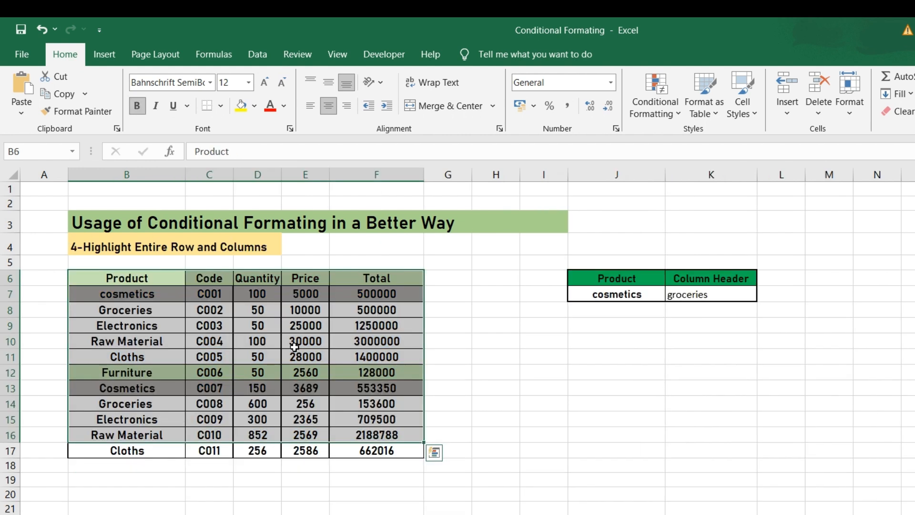
Add a formula-based conditional formatting rule to cell J7 that compares B7 with J7 and applies a green fill
{"action": "left_click_drag", "start_coordinate": [122, 275], "coordinate": [124, 276]}
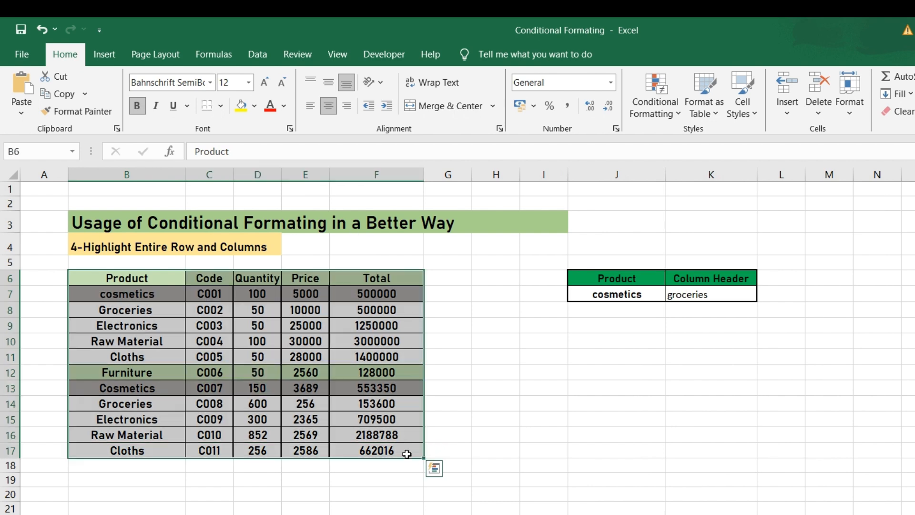
{"action": "left_click", "coordinate": [618, 298]}
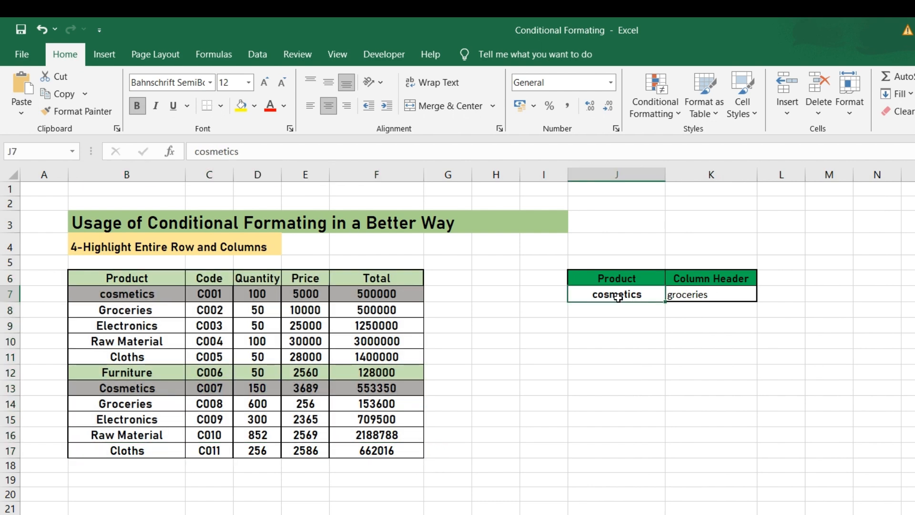
{"action": "left_click", "coordinate": [663, 99]}
{"action": "left_click", "coordinate": [674, 275]}
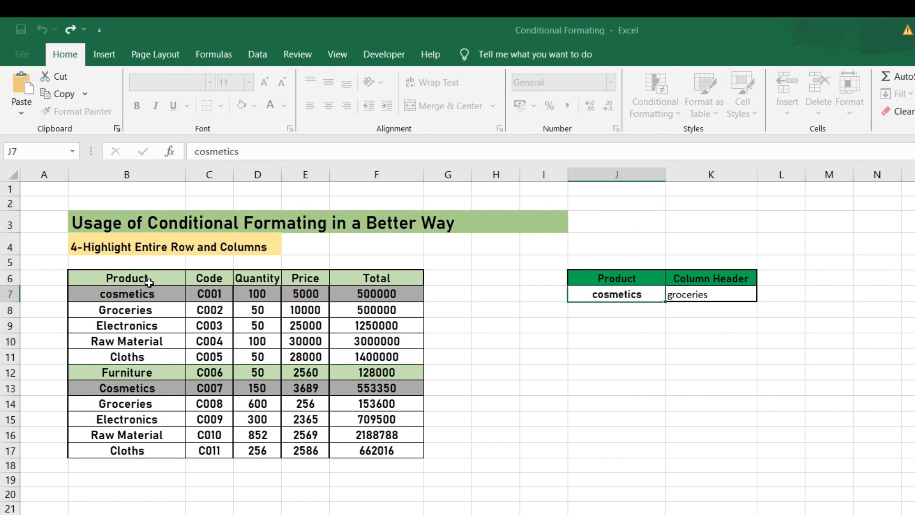
{"action": "left_click", "coordinate": [84, 296]}
{"action": "key", "text": "ctrl+c"}
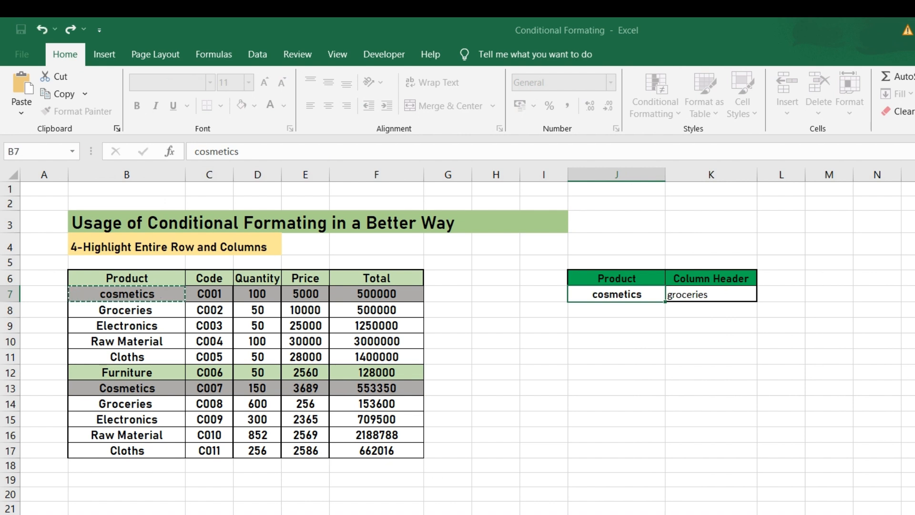
{"action": "key", "text": "F4"}
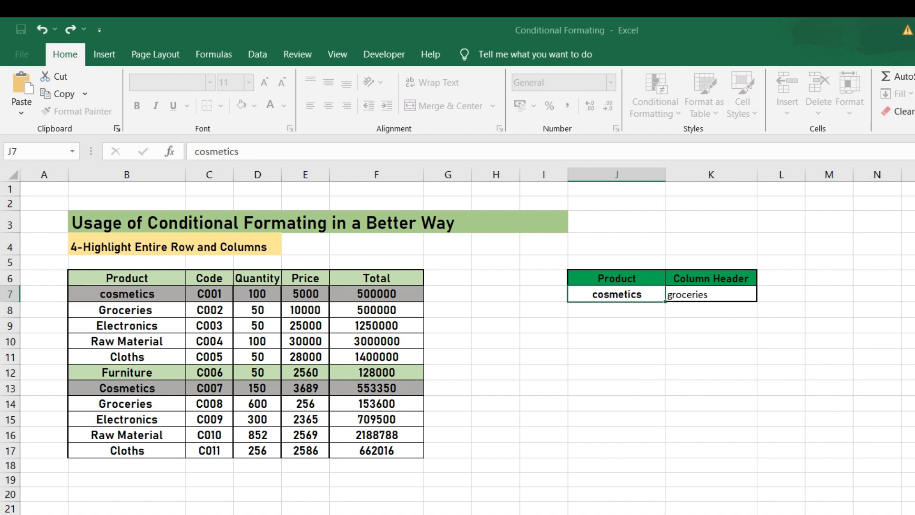
{"action": "left_click", "coordinate": [607, 296]}
{"action": "key", "text": "ctrl+c"}
{"action": "key", "text": "Escape"}
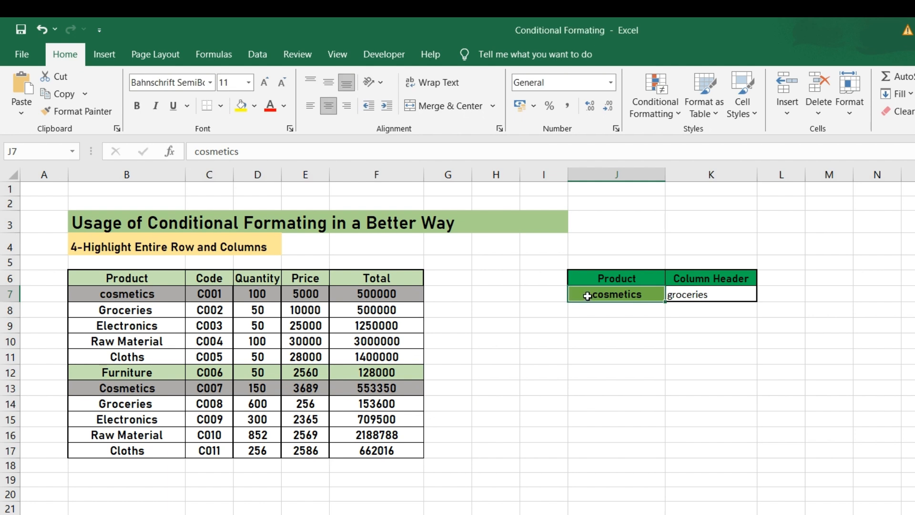
Set the Product lookup value in J7 to groceries
{"action": "type", "text": "groceroes"}
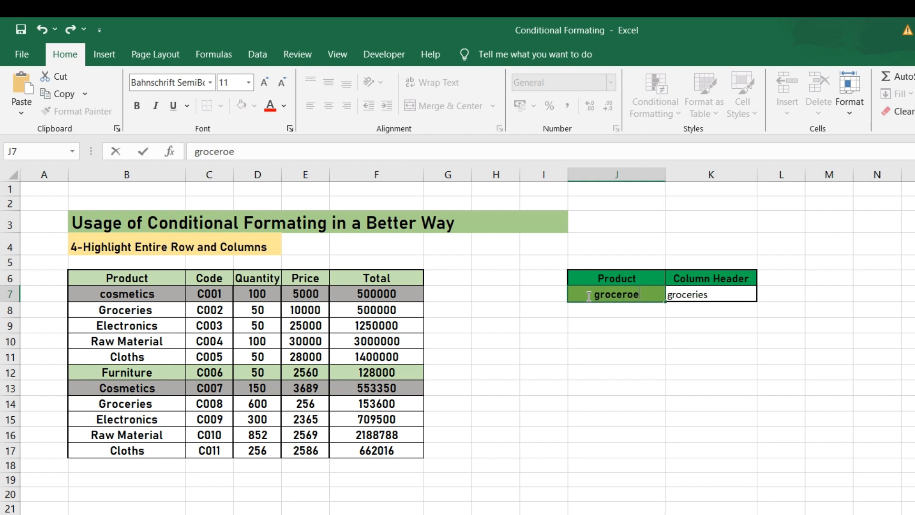
{"action": "key", "text": "BackSpace"}
{"action": "key", "text": "BackSpace"}
{"action": "key", "text": "BackSpace"}
{"action": "key", "text": "BackSpace"}
{"action": "key", "text": "BackSpace"}
{"action": "type", "text": "eries"}
{"action": "key", "text": "Return"}
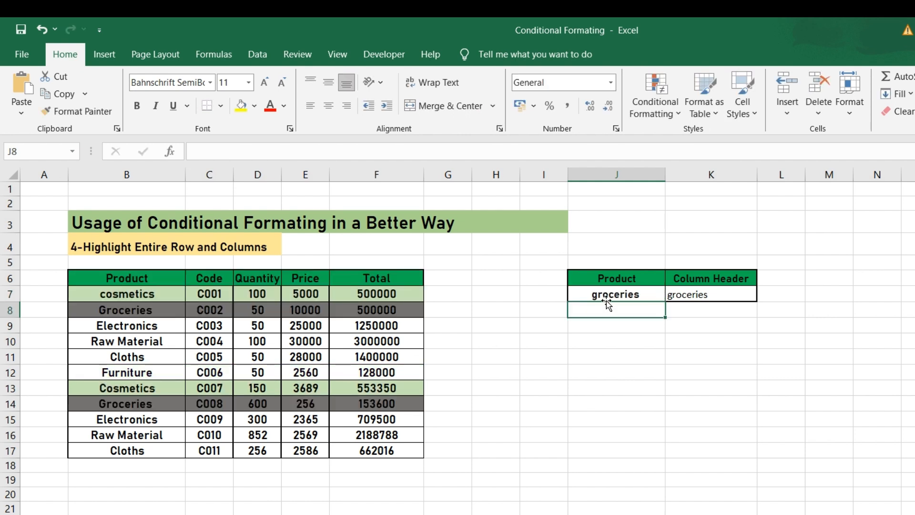
Replace the Product lookup value in J7 with cloths
{"action": "left_click", "coordinate": [605, 296]}
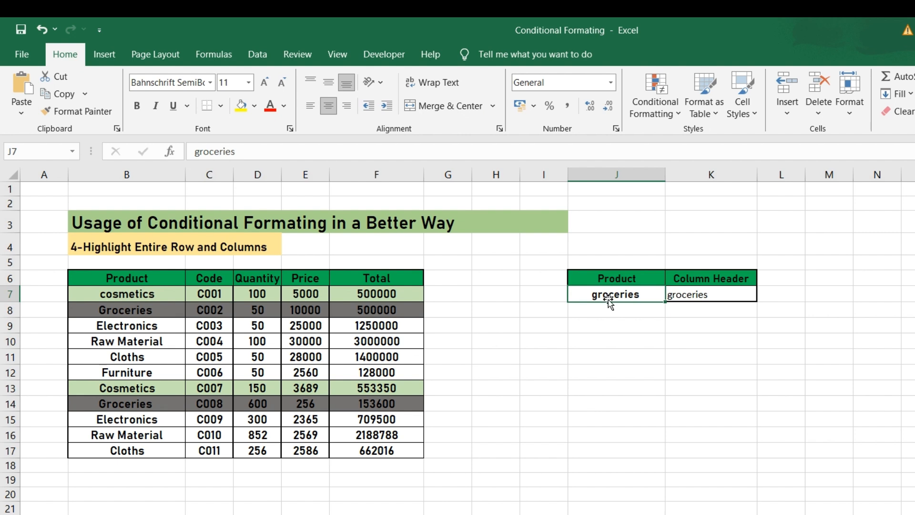
{"action": "type", "text": "cloths"}
{"action": "key", "text": "Return"}
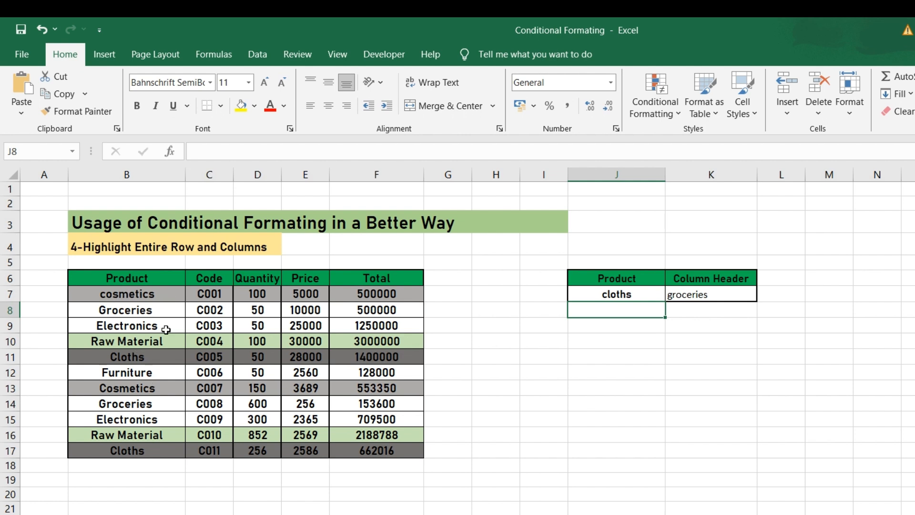
Examine the product rows against the lookup in J7 and the reference formulas in row 19 of the Highlight Entire Row and Highlight Entire Columns sheets
{"action": "left_click", "coordinate": [133, 297]}
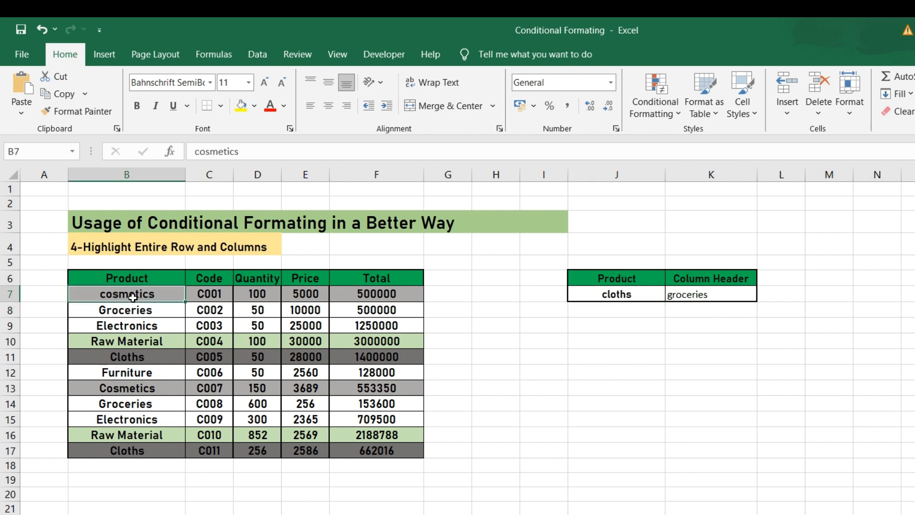
{"action": "left_click", "coordinate": [143, 341]}
{"action": "left_click", "coordinate": [133, 301]}
{"action": "left_click", "coordinate": [139, 355]}
{"action": "left_click", "coordinate": [138, 414]}
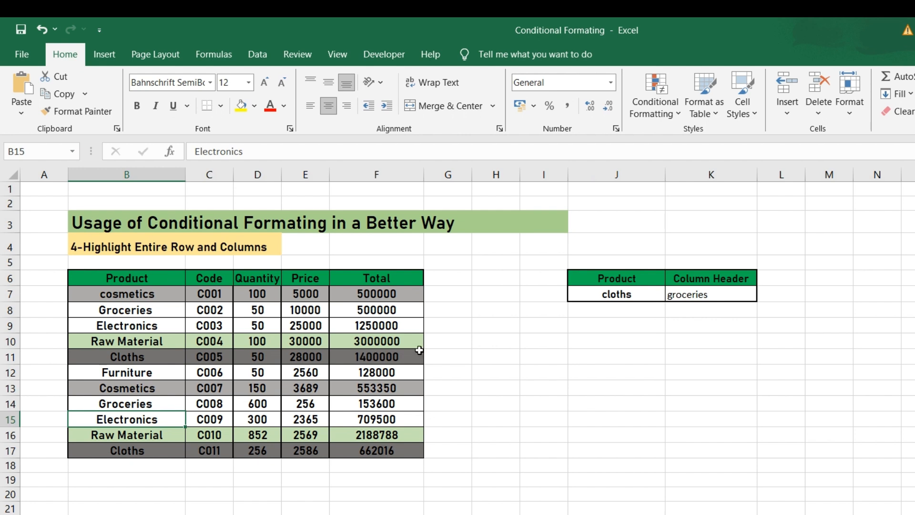
{"action": "left_click", "coordinate": [618, 294]}
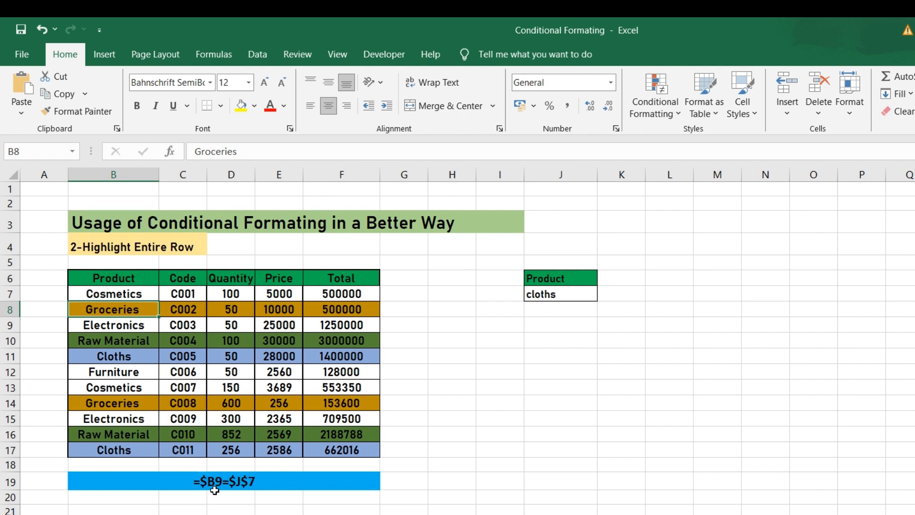
{"action": "left_click", "coordinate": [229, 486]}
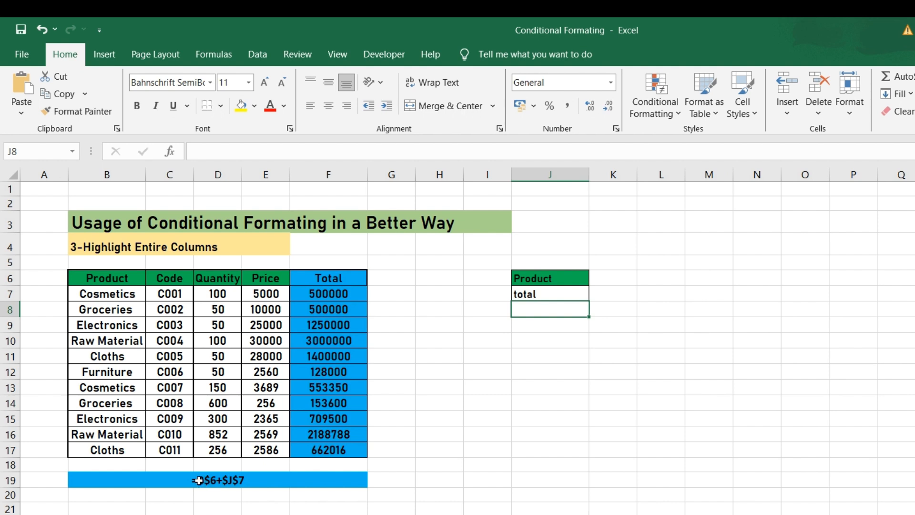
{"action": "left_click", "coordinate": [200, 484]}
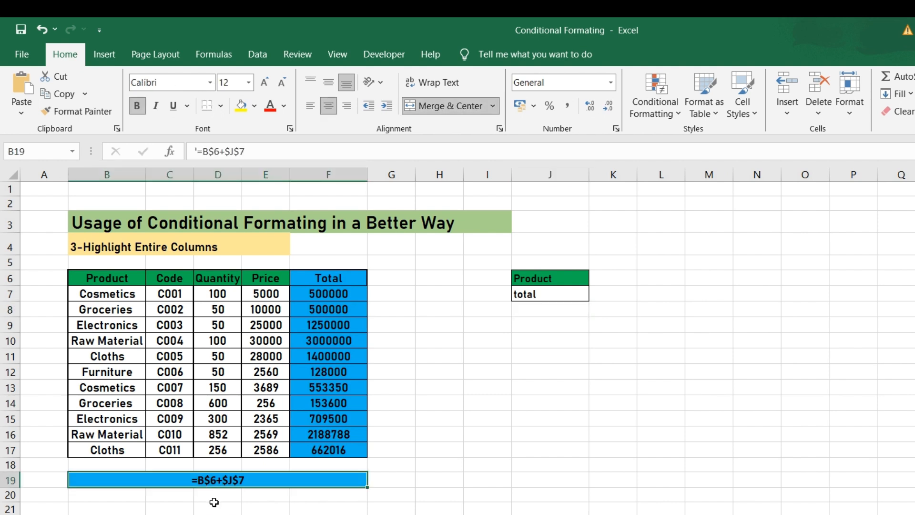
{"action": "double_click", "coordinate": [197, 481]}
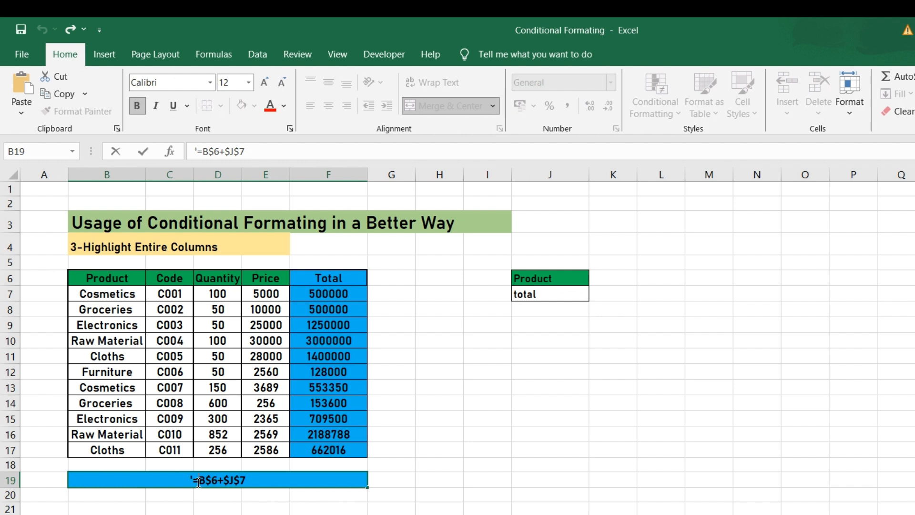
{"action": "left_click", "coordinate": [229, 512]}
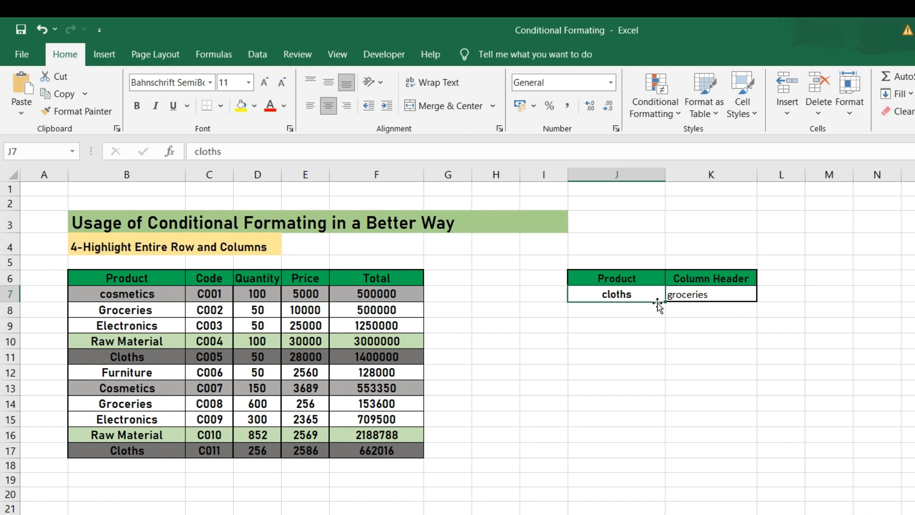
Examine the Column Header lookup in K7, the first product rows and the Price column, comparing them with the Highlight Entire Columns sheet
{"action": "left_click", "coordinate": [717, 294]}
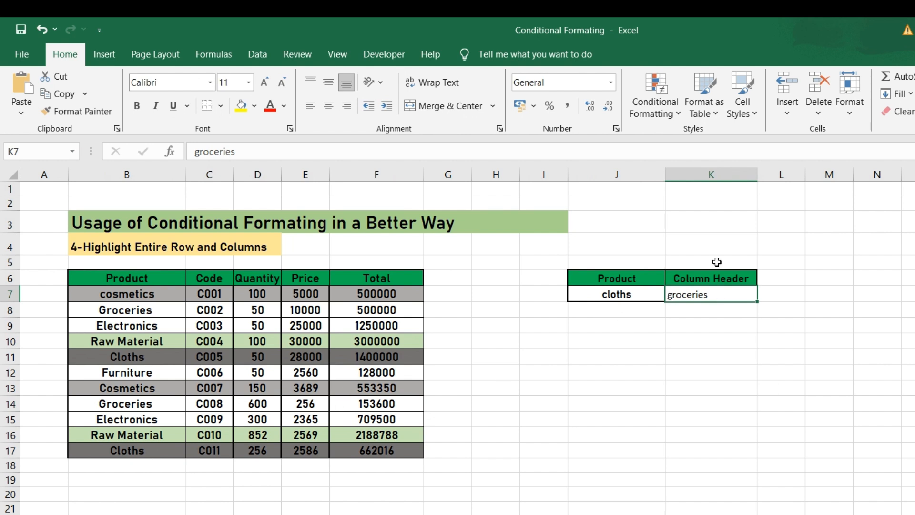
{"action": "left_click_drag", "start_coordinate": [115, 300], "coordinate": [427, 303]}
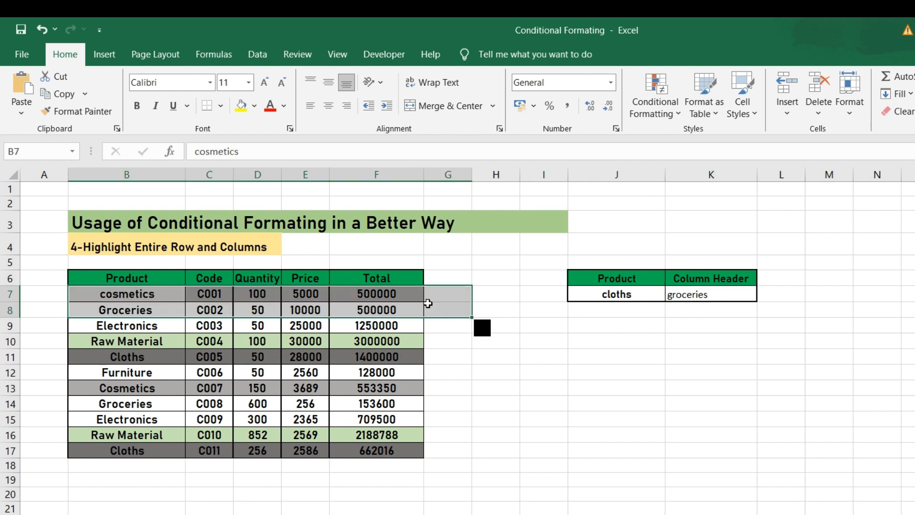
{"action": "left_click", "coordinate": [305, 357]}
{"action": "left_click_drag", "start_coordinate": [308, 278], "coordinate": [313, 453]}
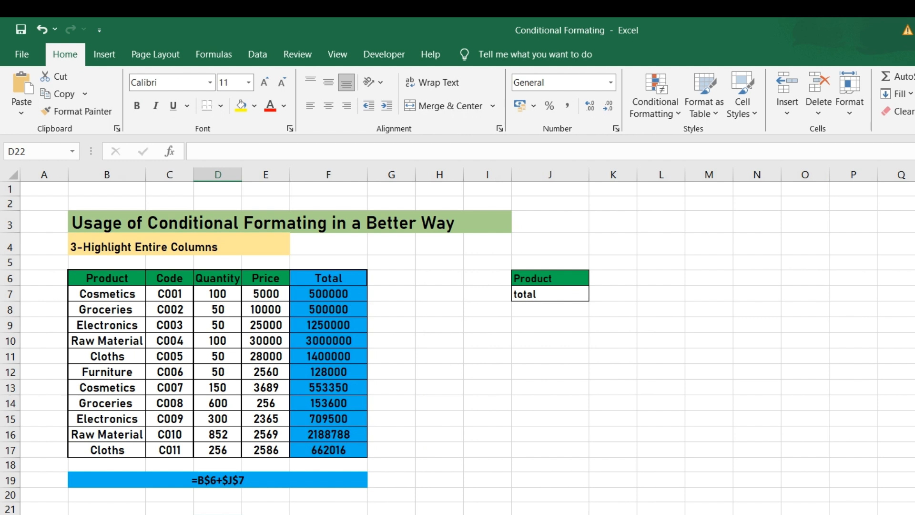
{"action": "left_click", "coordinate": [408, 495]}
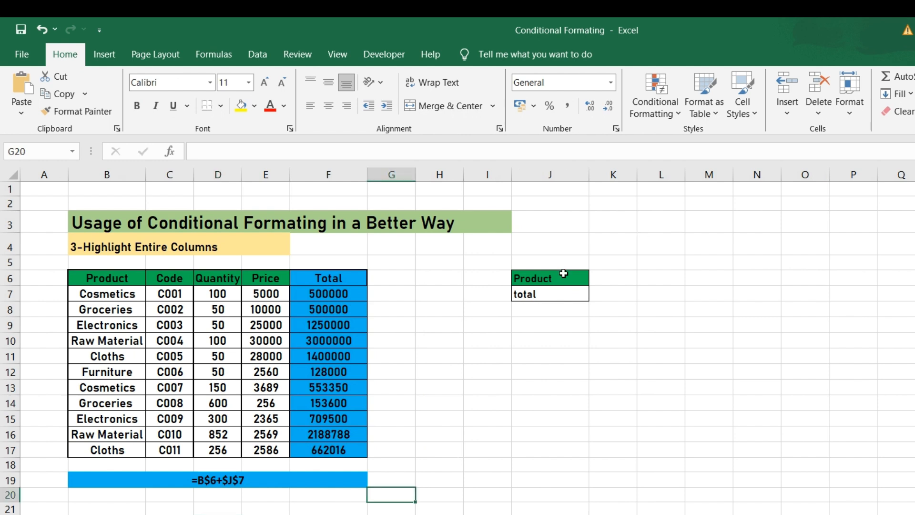
{"action": "left_click", "coordinate": [523, 294]}
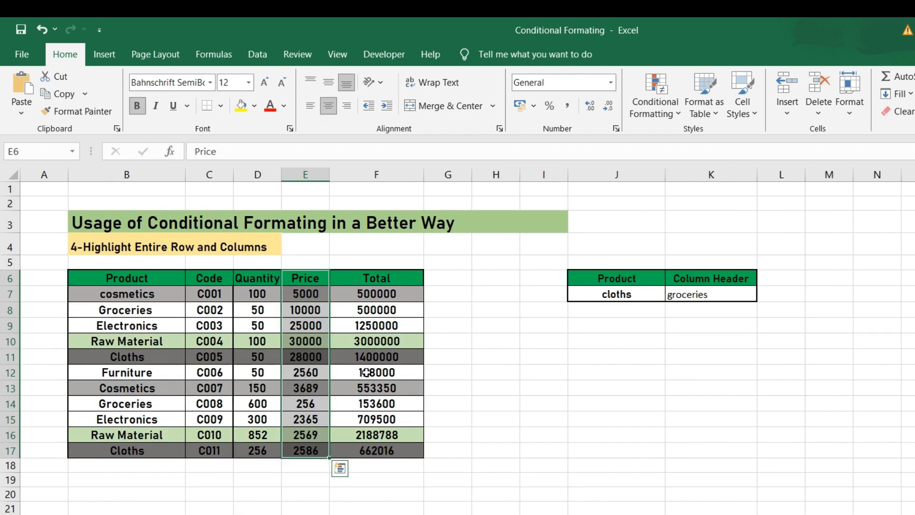
{"action": "left_click", "coordinate": [441, 405]}
{"action": "left_click", "coordinate": [556, 373]}
Start a new conditional formatting rule for the table B6:F17 on the Highlight Entire Row and Columns sheet
{"action": "left_click_drag", "start_coordinate": [122, 276], "coordinate": [415, 455]}
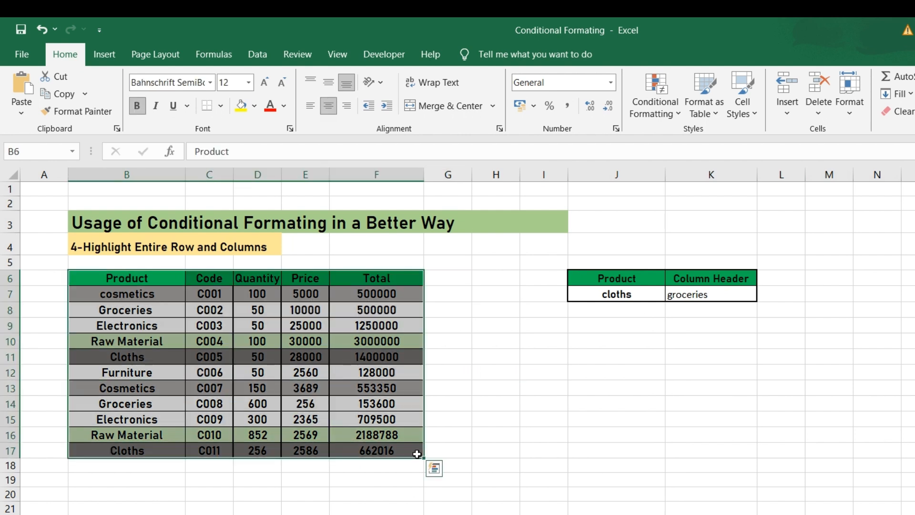
{"action": "left_click", "coordinate": [641, 97]}
{"action": "left_click", "coordinate": [677, 281]}
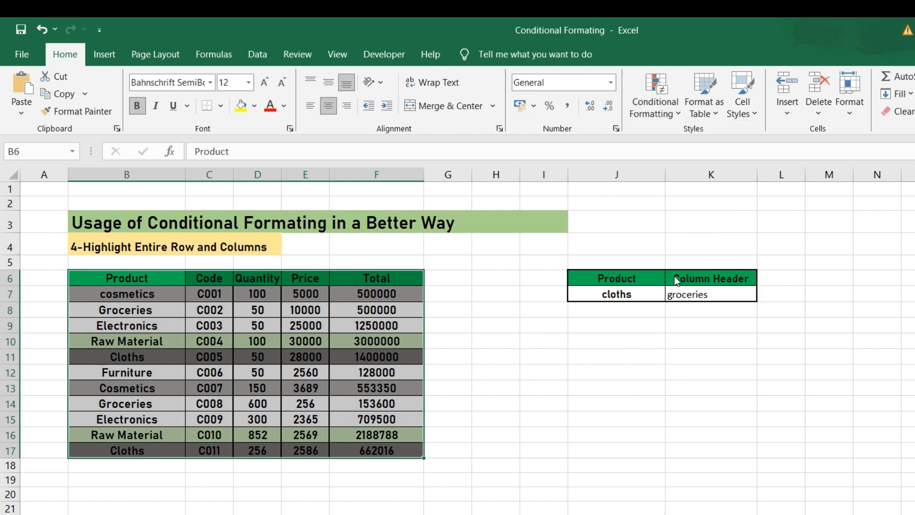